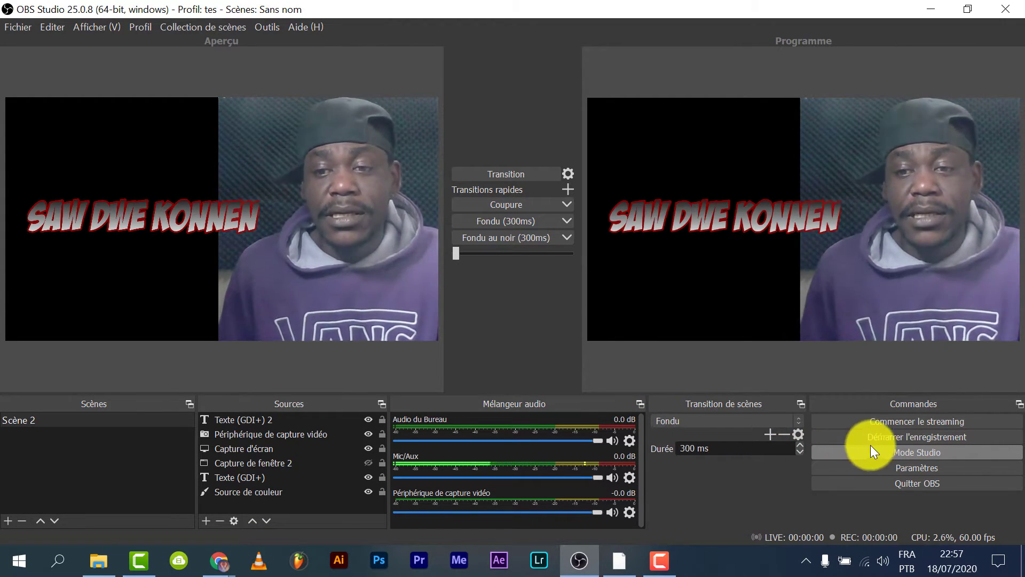
Make a short test recording of the current scene and stop it after a few seconds.
click(919, 436)
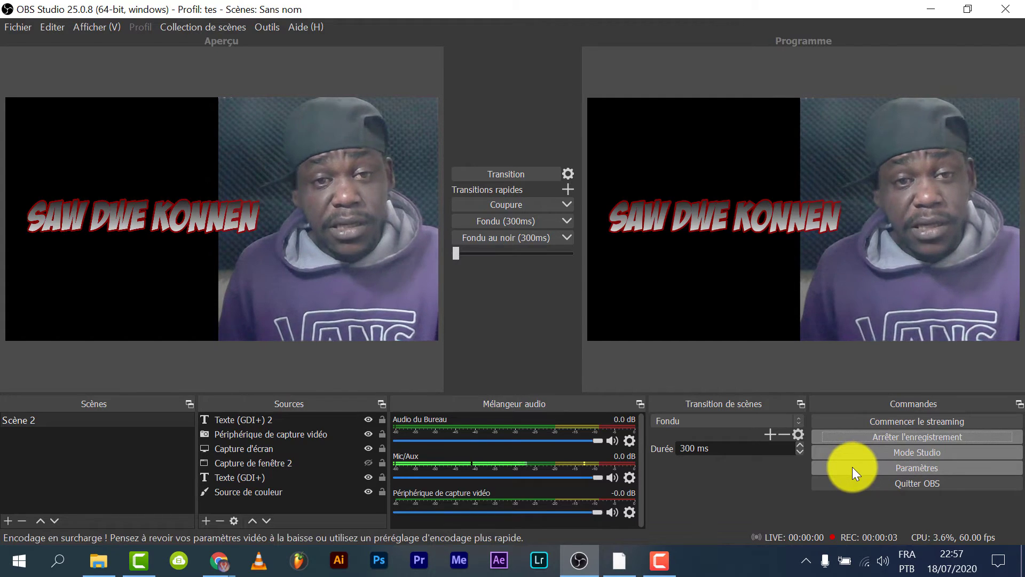
click(903, 438)
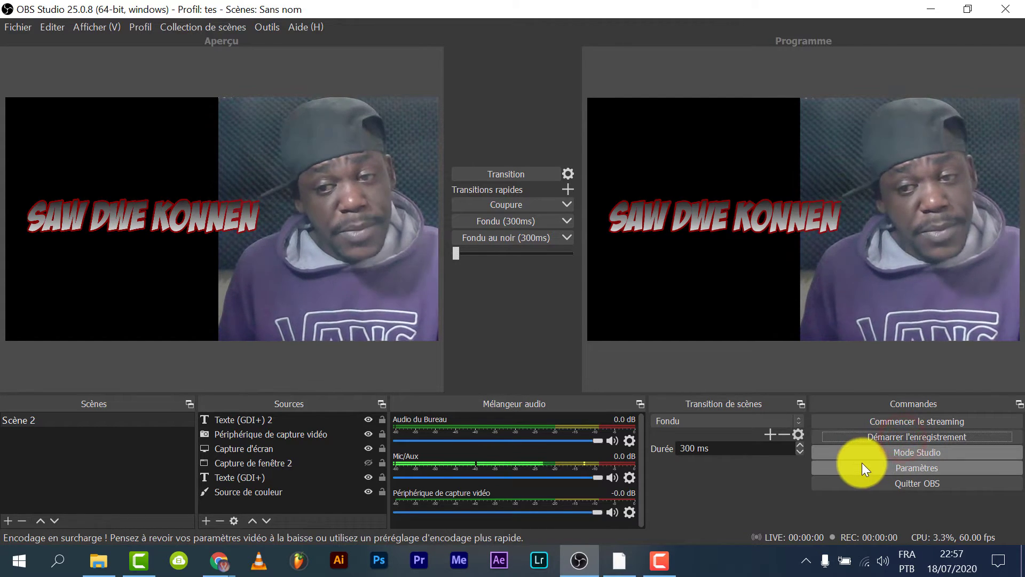
Set the recording path in the output settings to the Vidéos folder and apply the change.
click(915, 466)
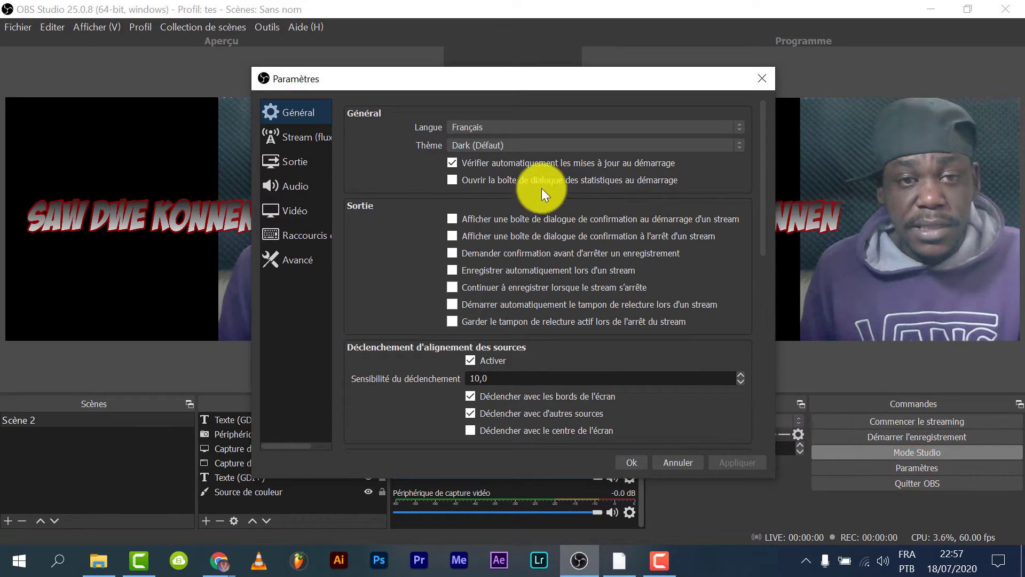
click(289, 158)
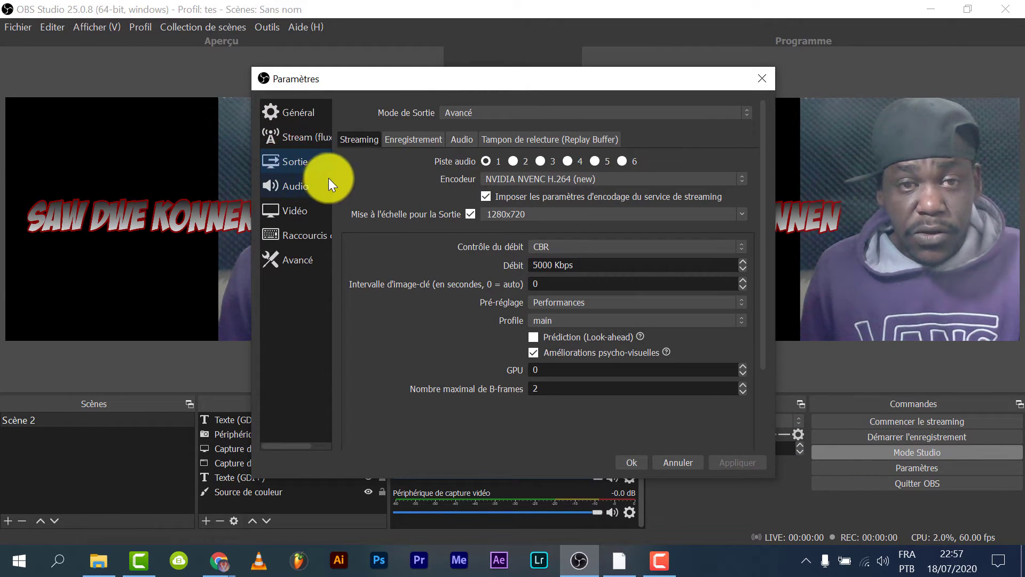
click(424, 140)
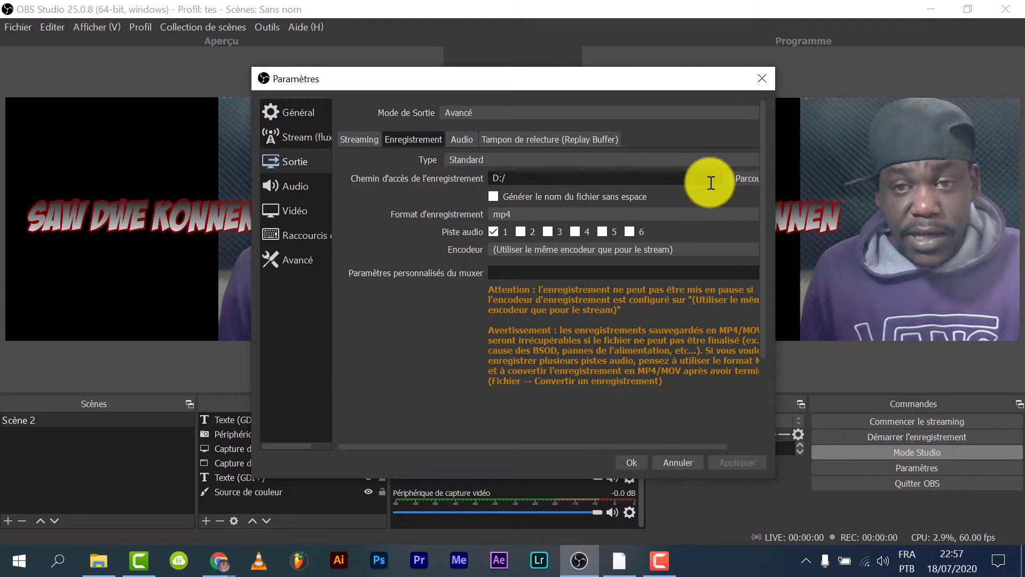
click(738, 178)
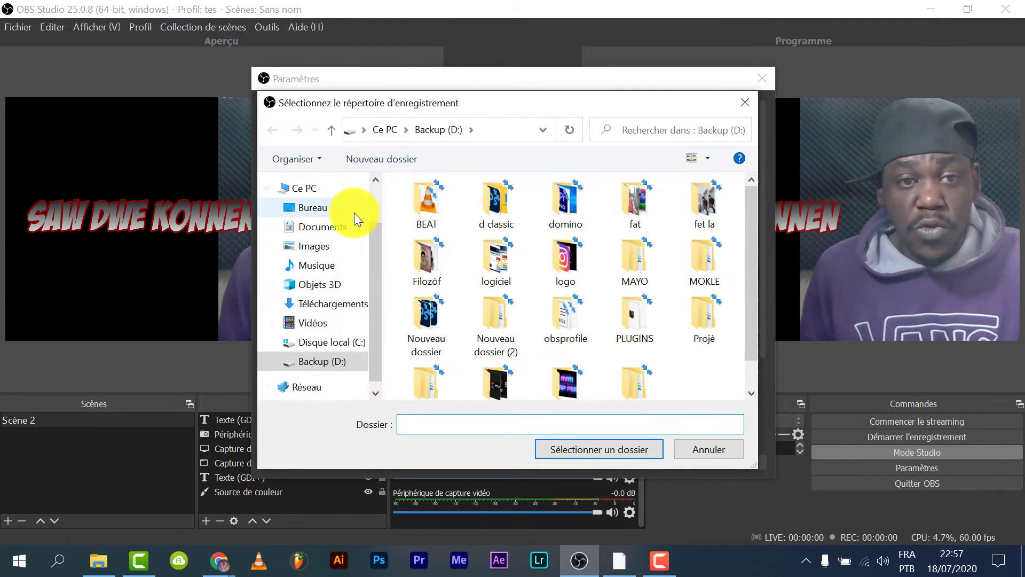
click(313, 209)
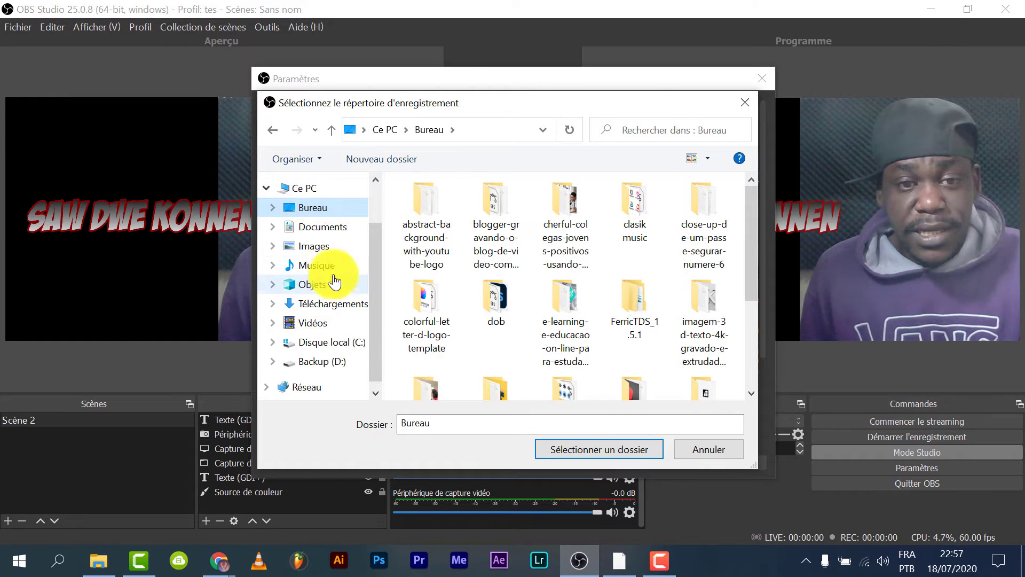
click(328, 322)
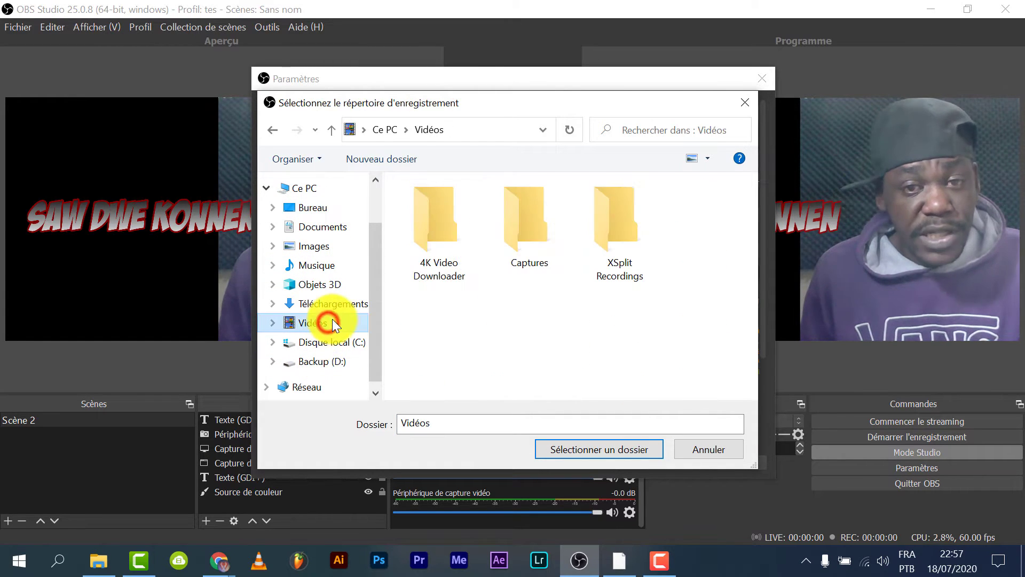
click(594, 450)
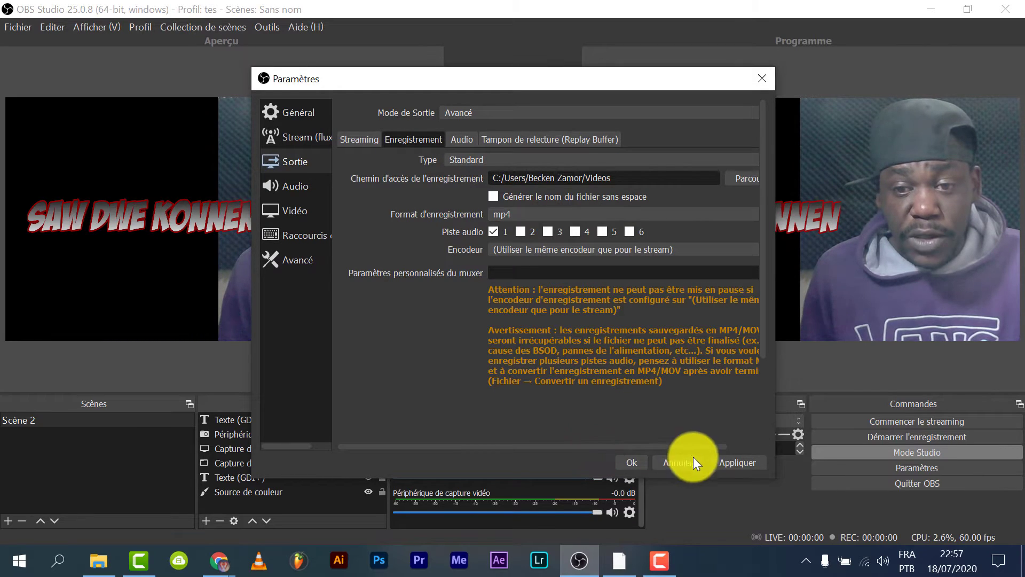
click(735, 462)
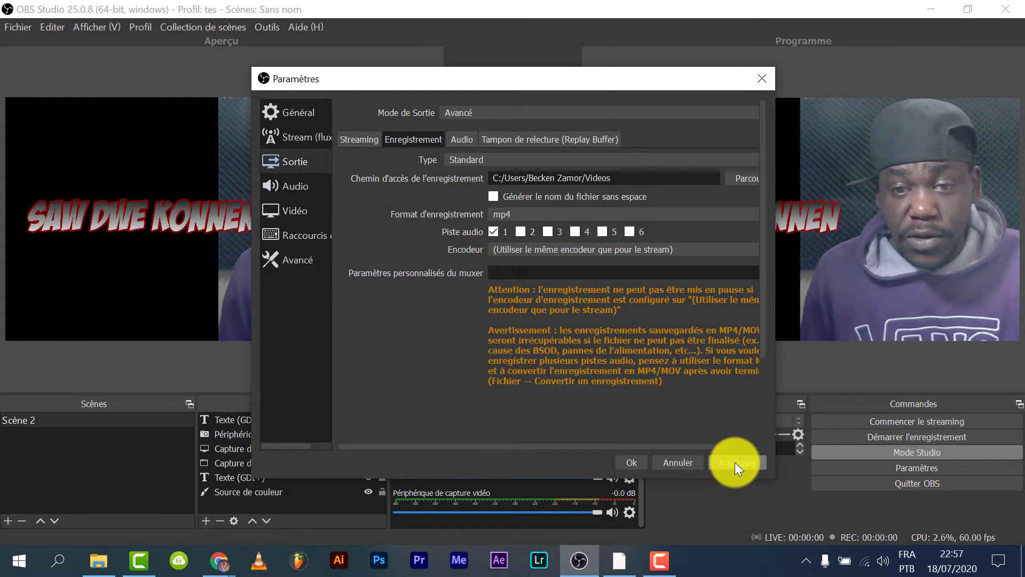
Try mov as the recording format and switch it back to mp4.
click(550, 217)
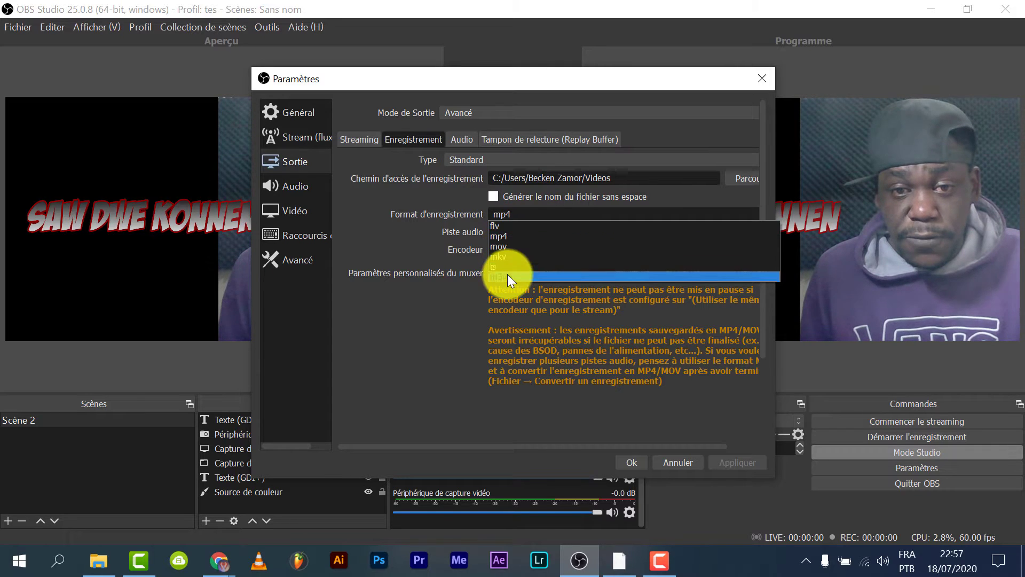
click(510, 245)
click(536, 216)
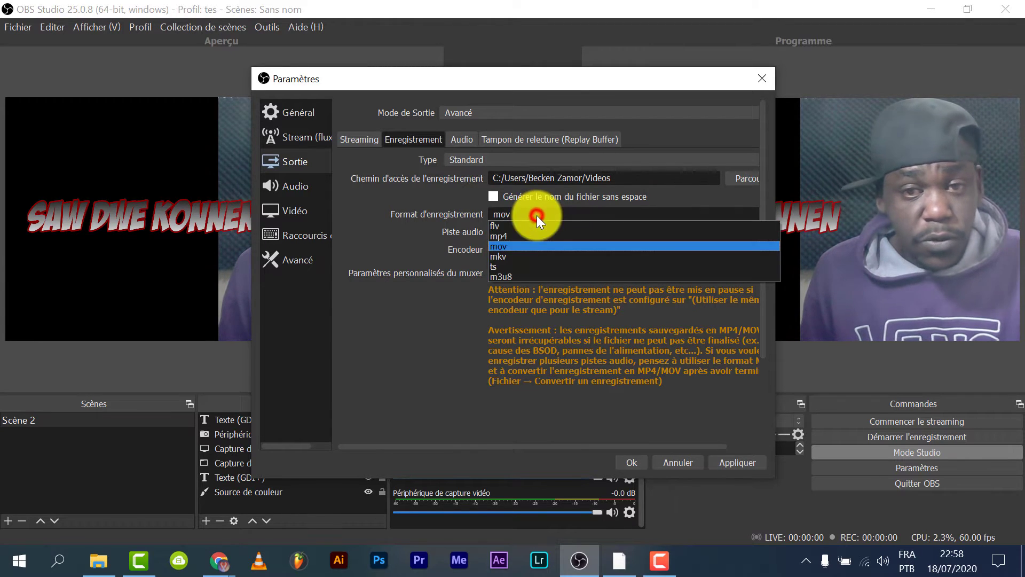
click(516, 236)
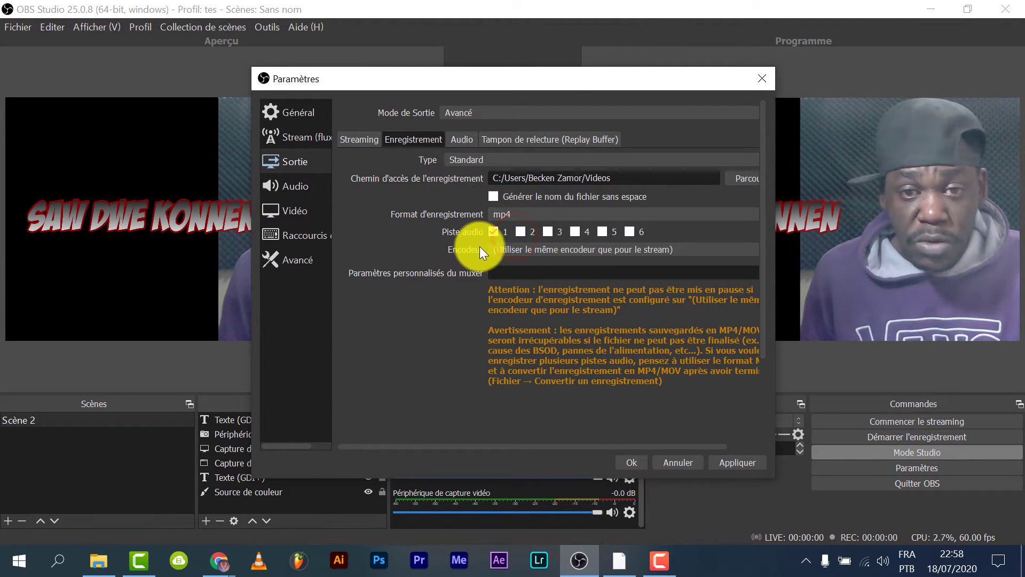
Try enabling extra audio tracks for the recording and clear them again, leaving only track 1 selected.
click(523, 231)
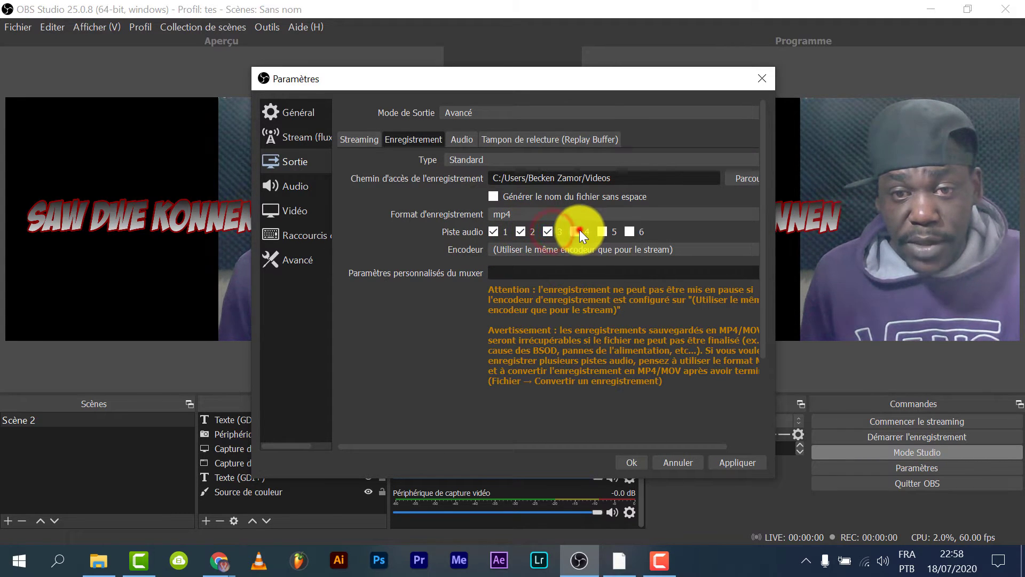
click(544, 230)
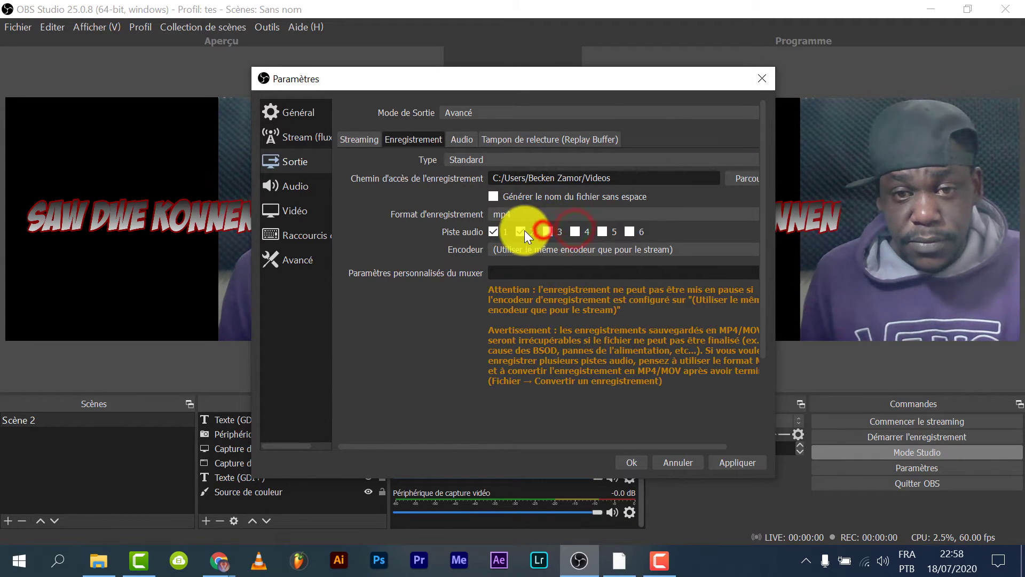
click(517, 230)
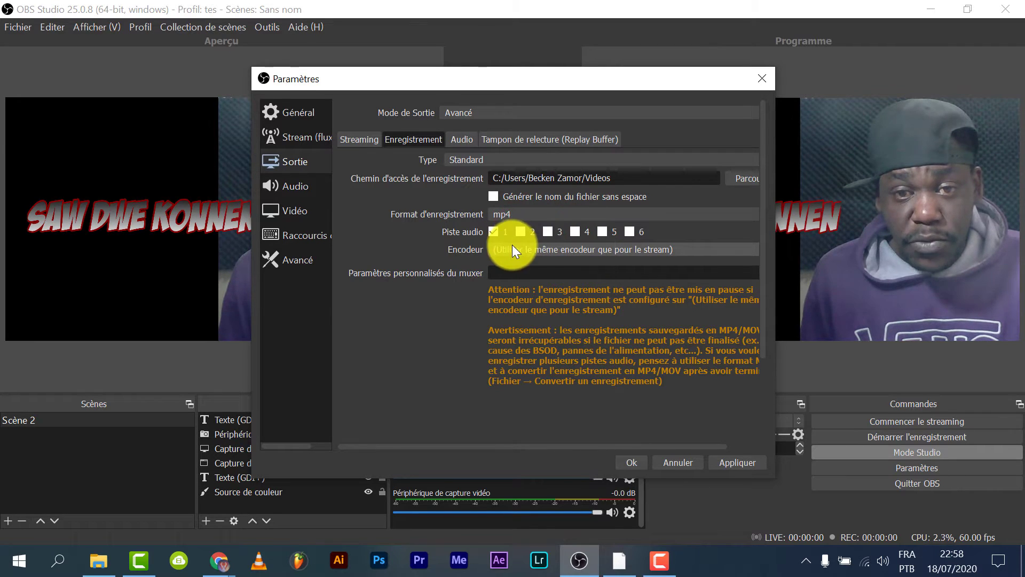
Set the recording encoder to NVIDIA NVENC H.264 (new).
click(539, 250)
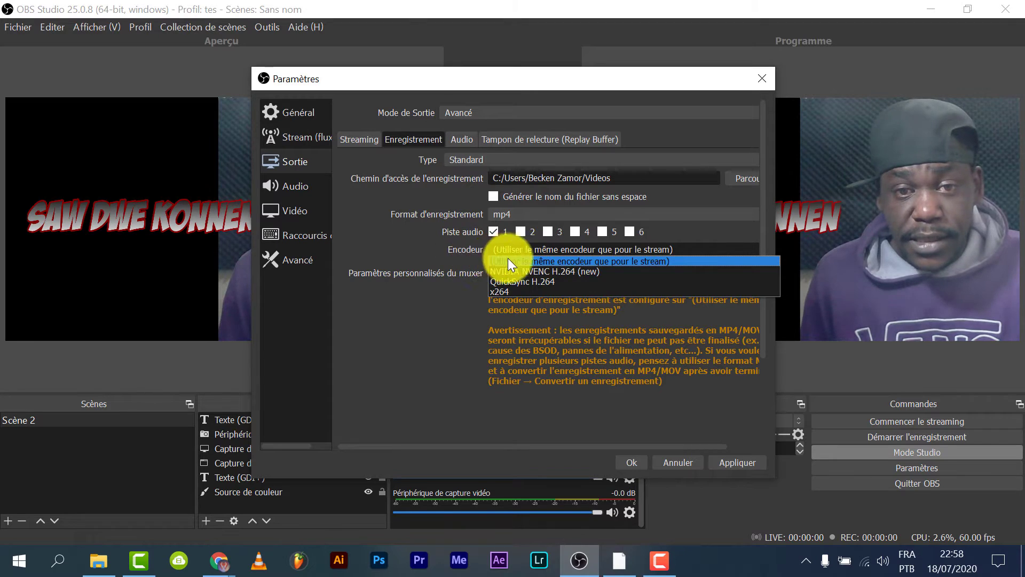
click(551, 270)
click(555, 249)
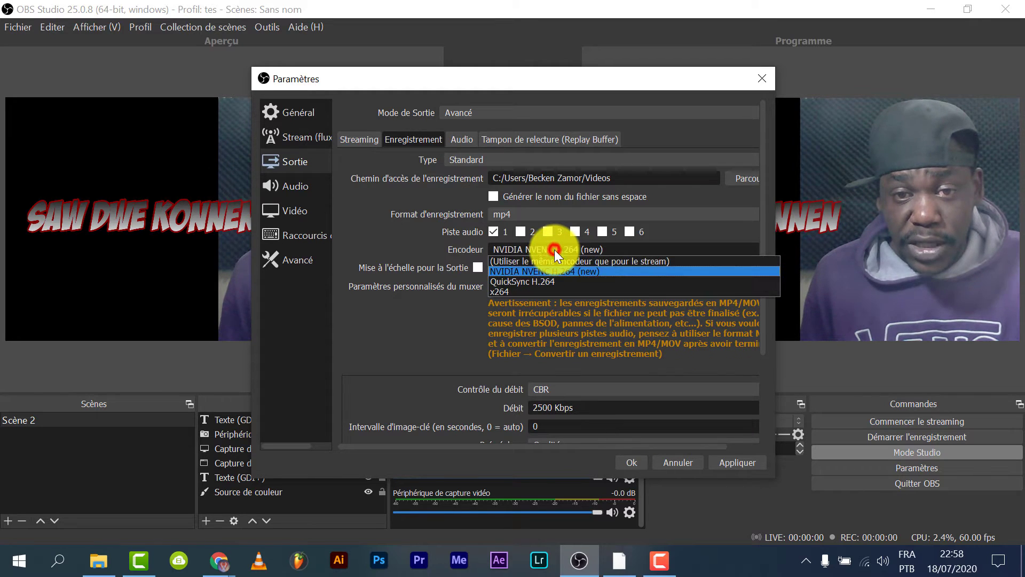
click(554, 249)
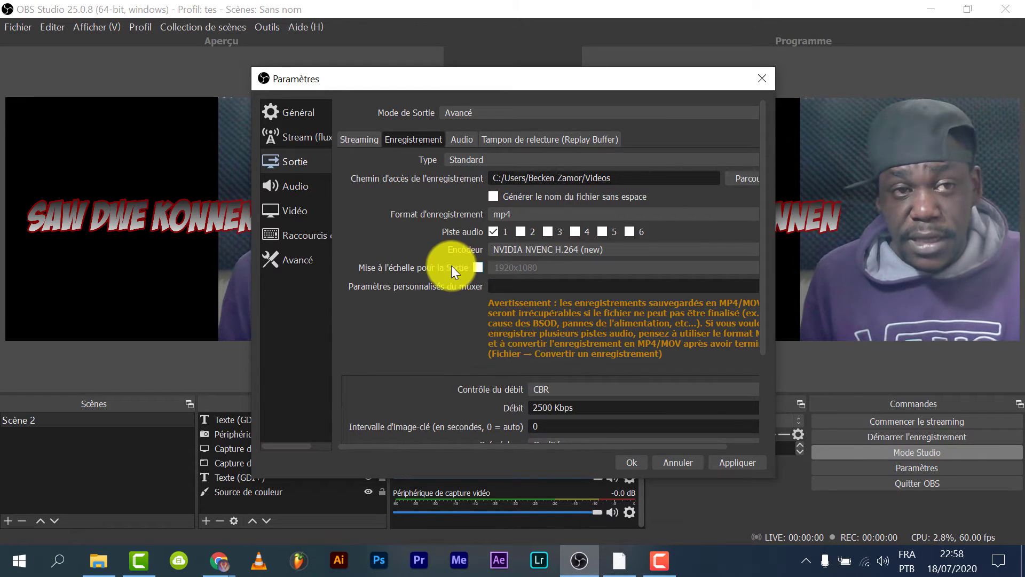
Try the QuickSync H.264 encoder for recording and switch back to NVIDIA NVENC H.264 (new).
click(539, 250)
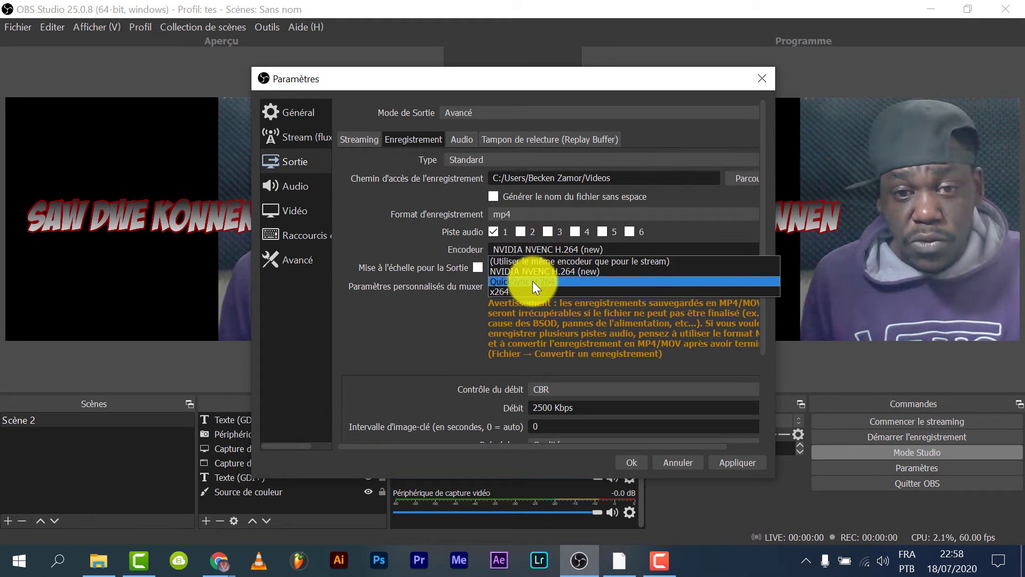
click(533, 281)
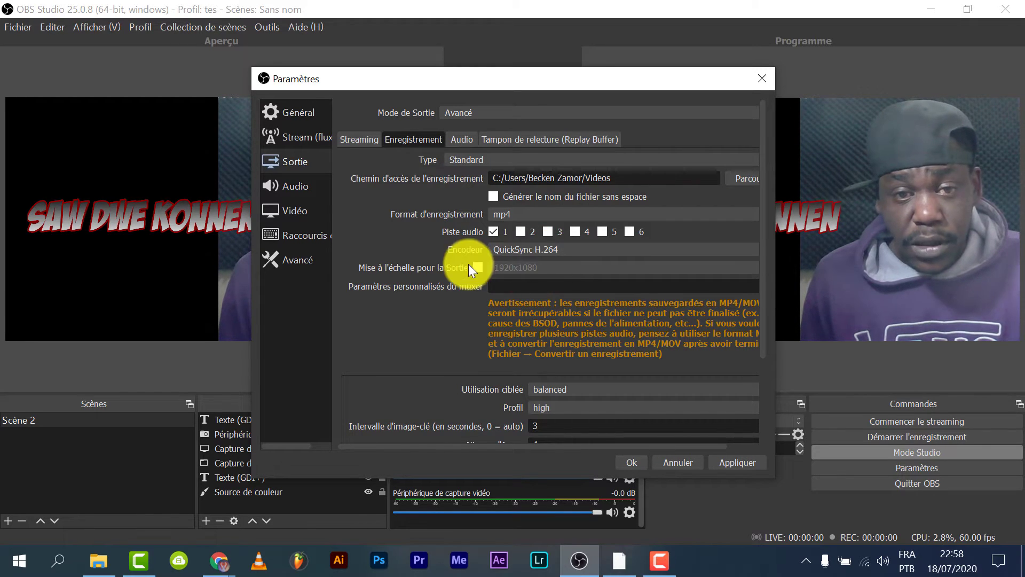
click(543, 255)
click(521, 268)
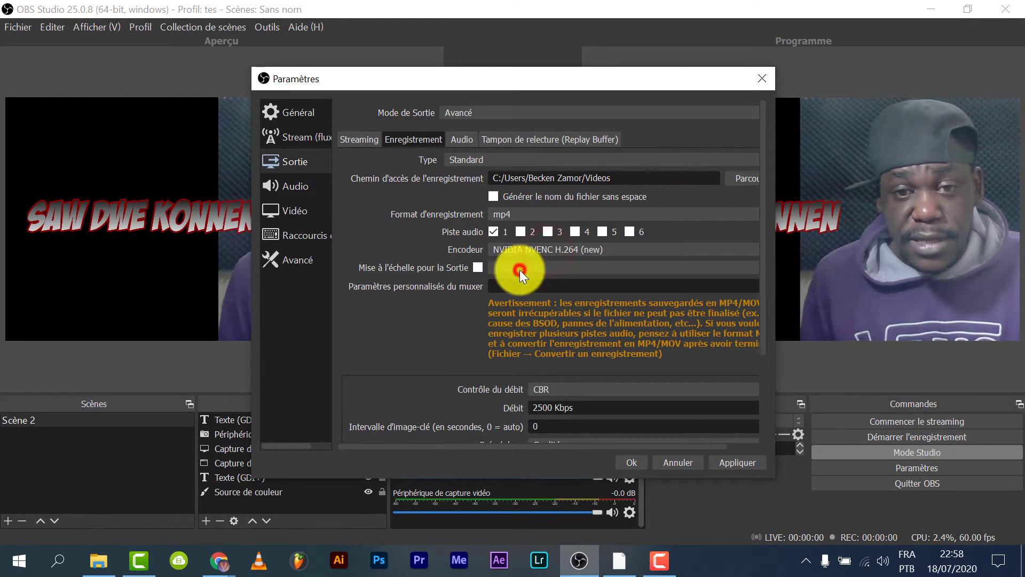
click(534, 248)
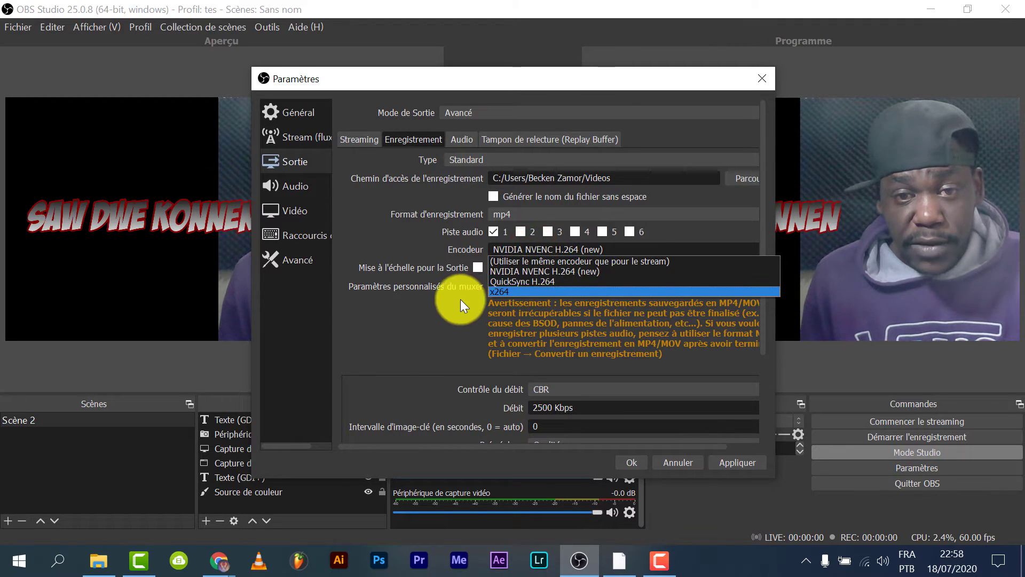
click(454, 313)
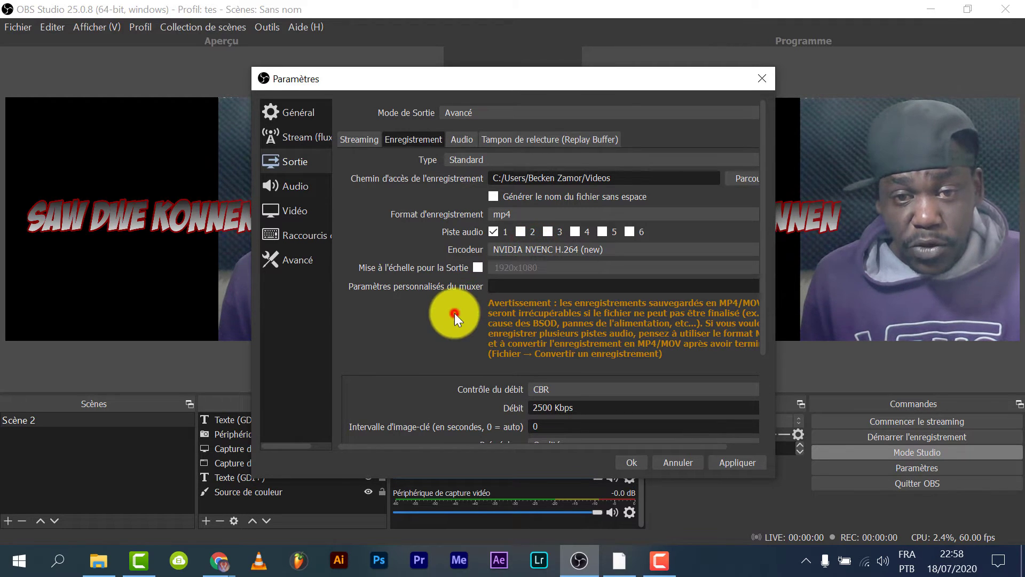
Try rescaling the recording output to 1920x1080 and turn the rescaling off again.
click(478, 267)
click(538, 268)
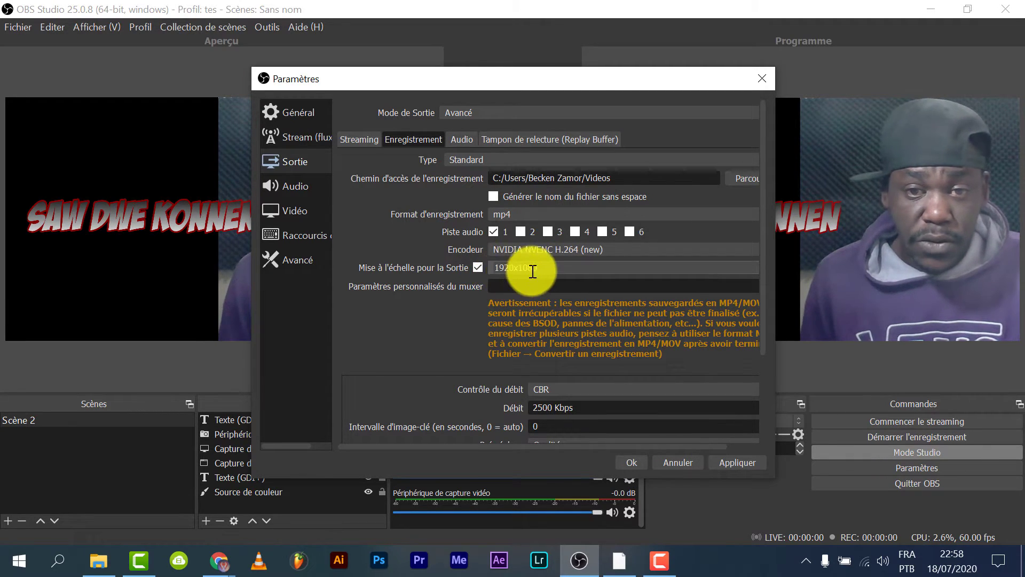
click(475, 267)
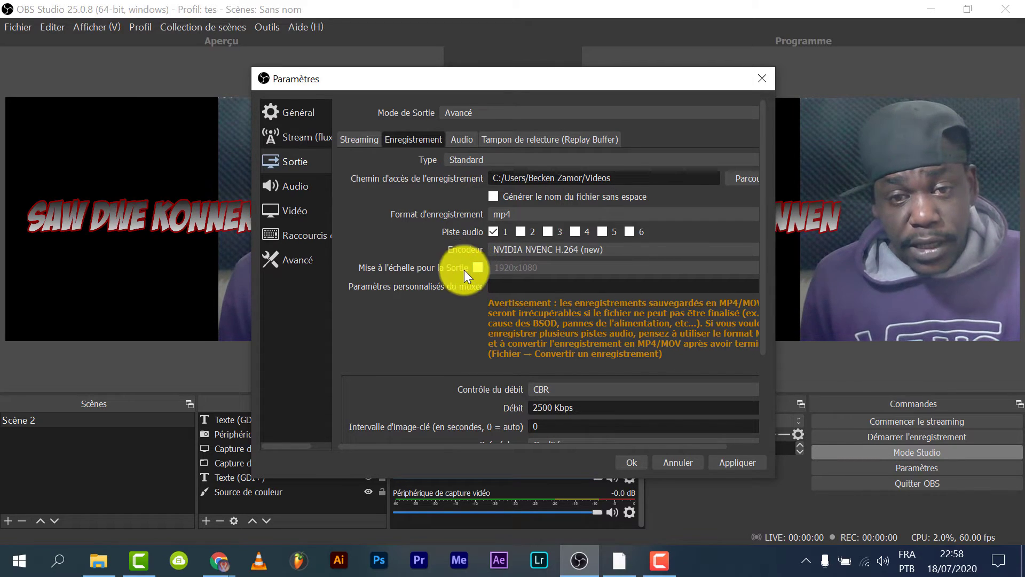
click(477, 267)
click(479, 268)
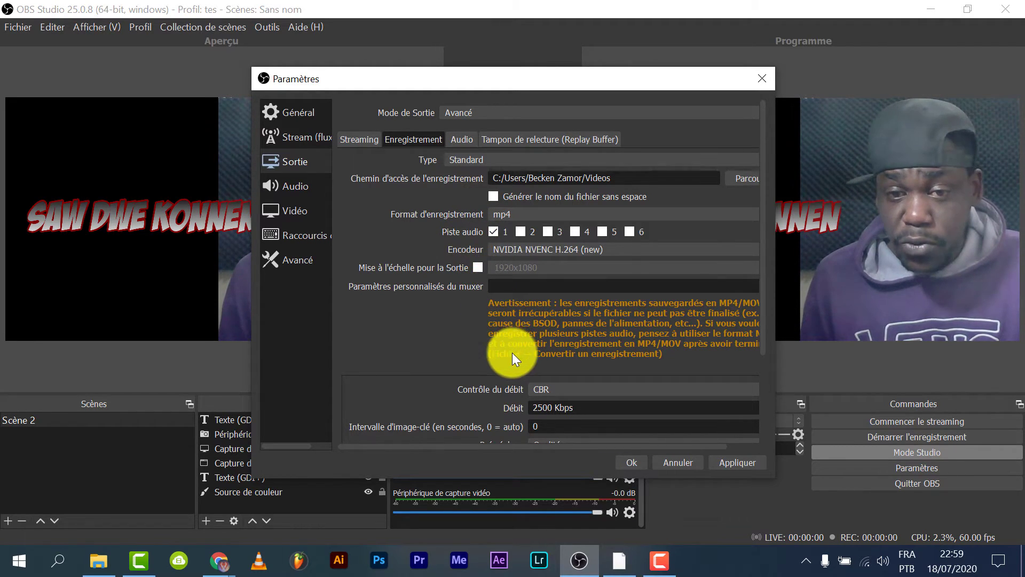
Set the recording bitrate to 5000 Kbps.
scroll(512, 353, down, 4)
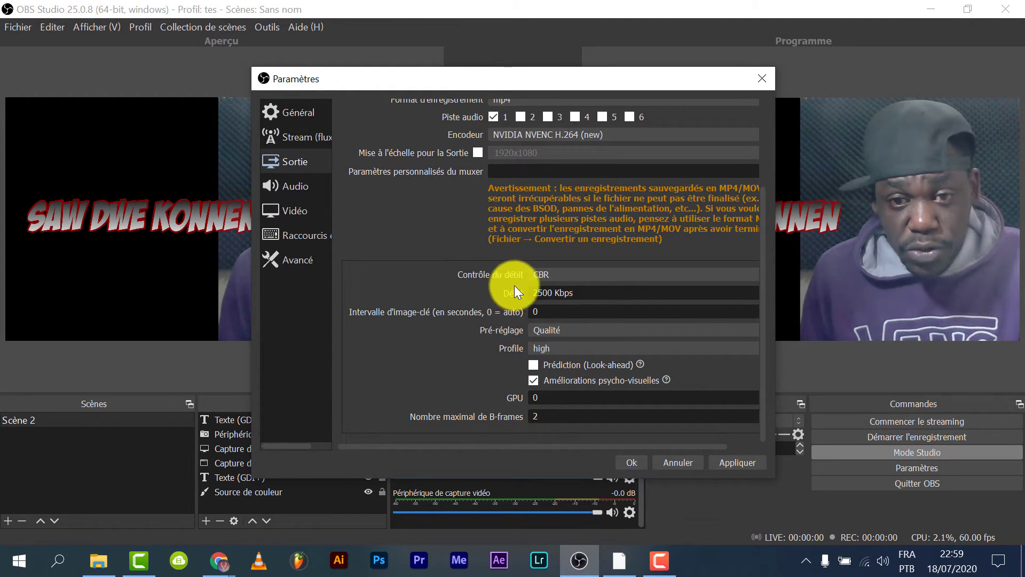
click(536, 292)
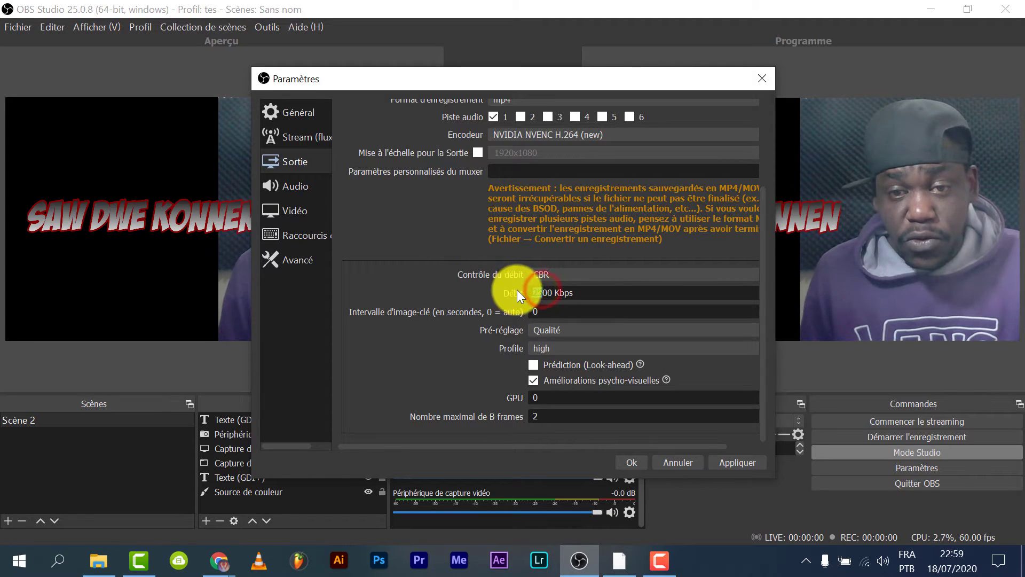
key(BackSpace)
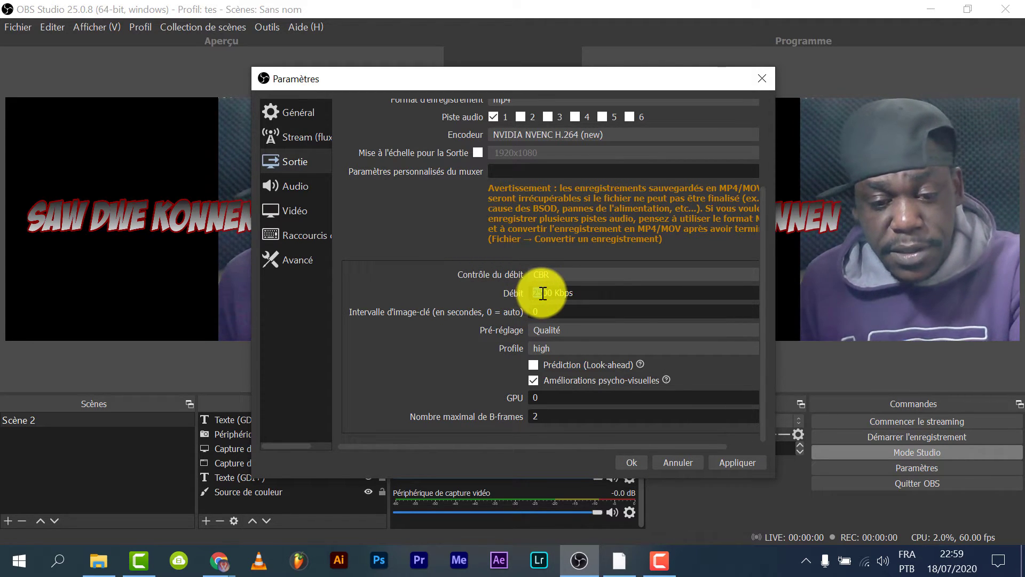
text(0)
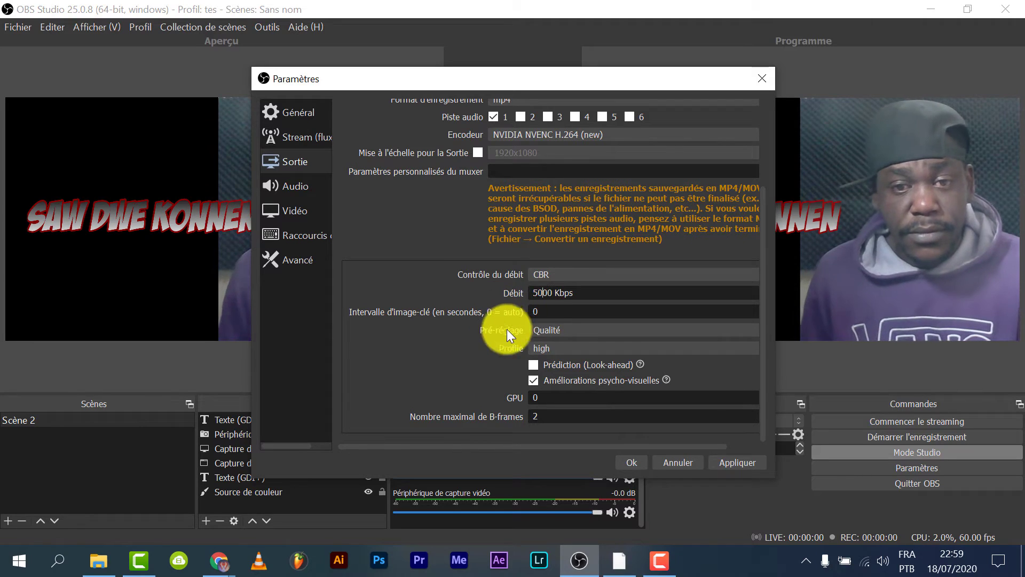
Set the recording encoder's preset to Qualité maximale and choose the high profile.
click(553, 331)
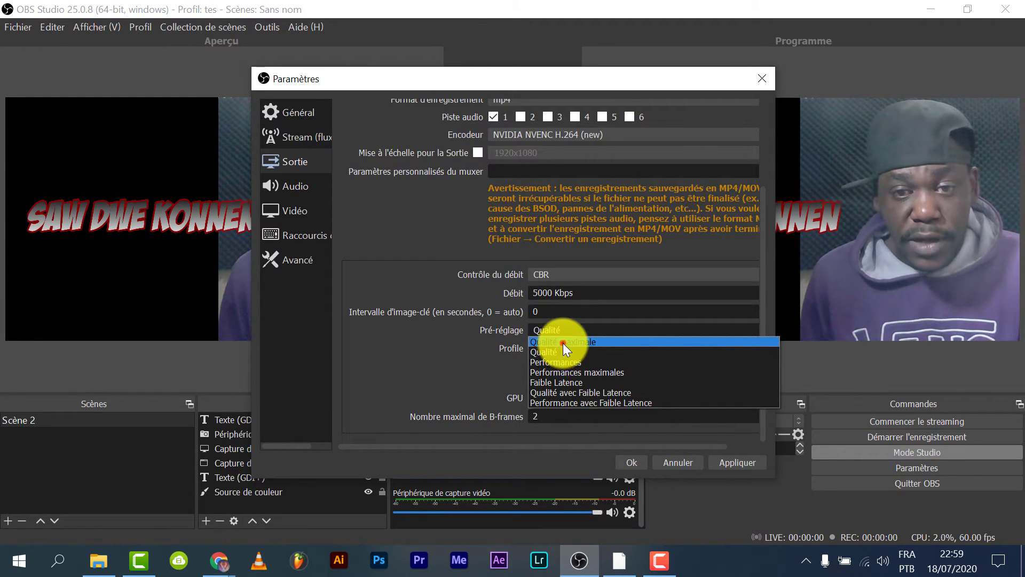
click(563, 343)
click(581, 346)
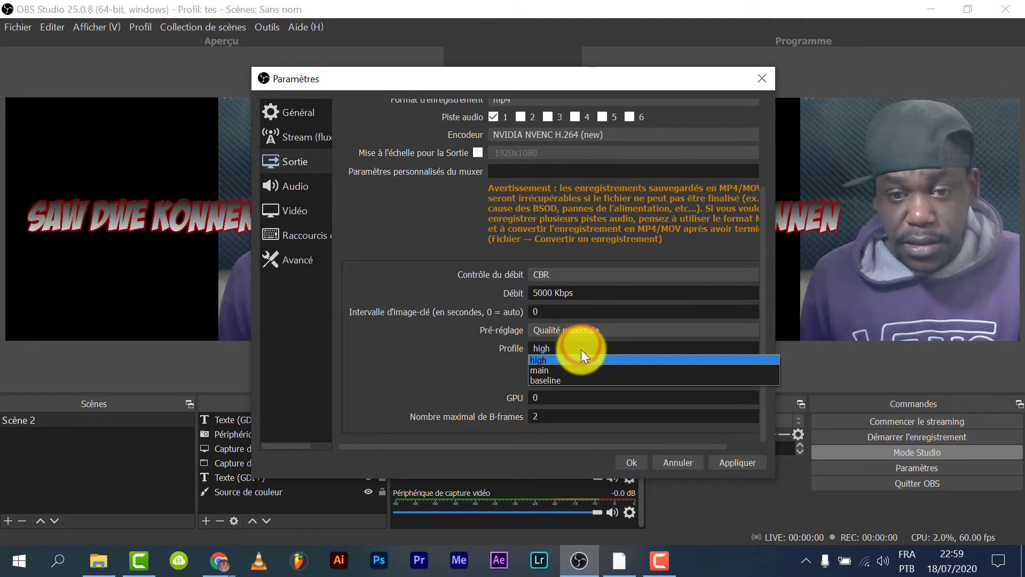
click(557, 358)
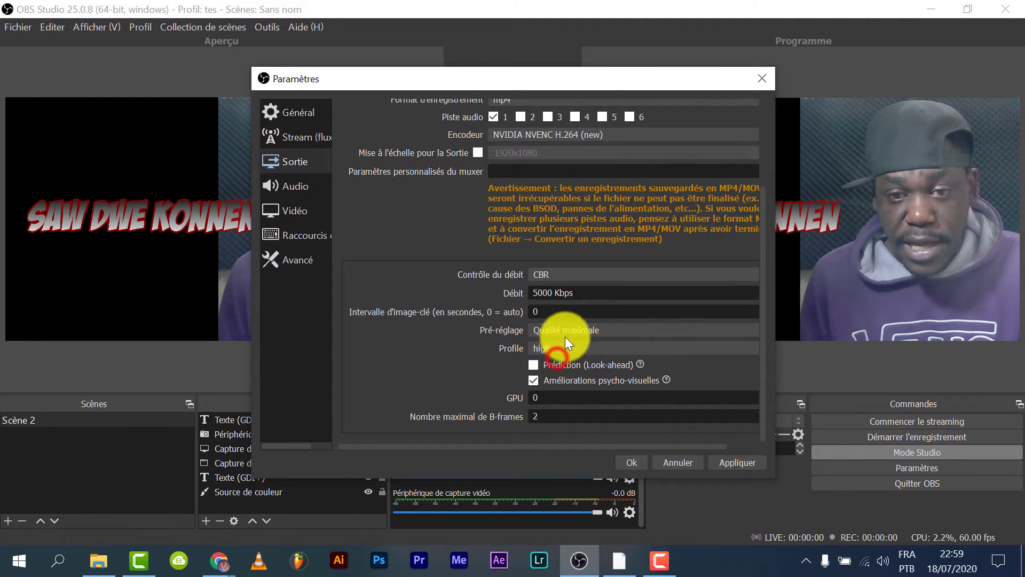
click(566, 332)
click(566, 335)
Try the main profile for the recording encoder and switch back to high.
click(566, 348)
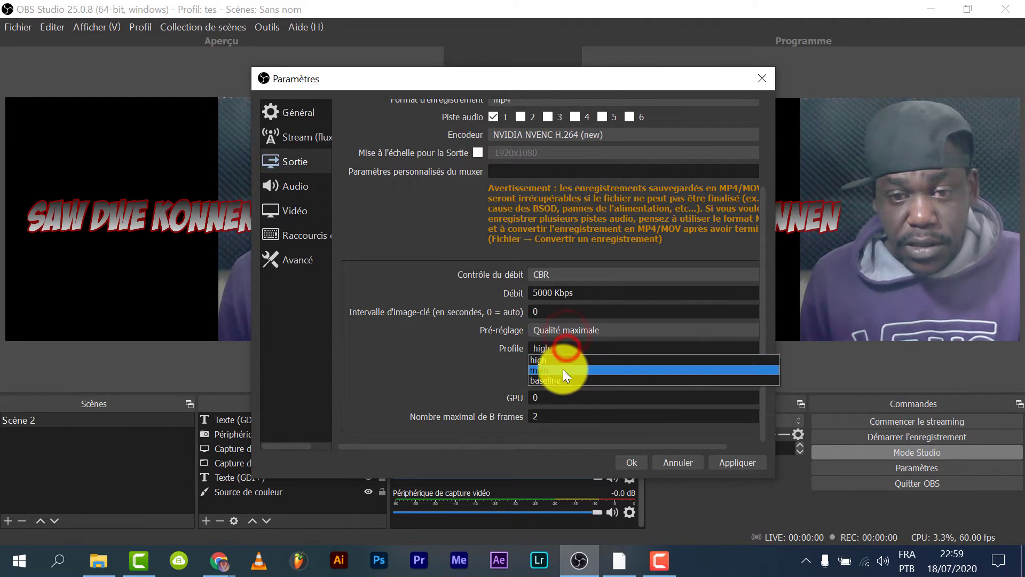
click(563, 369)
click(566, 351)
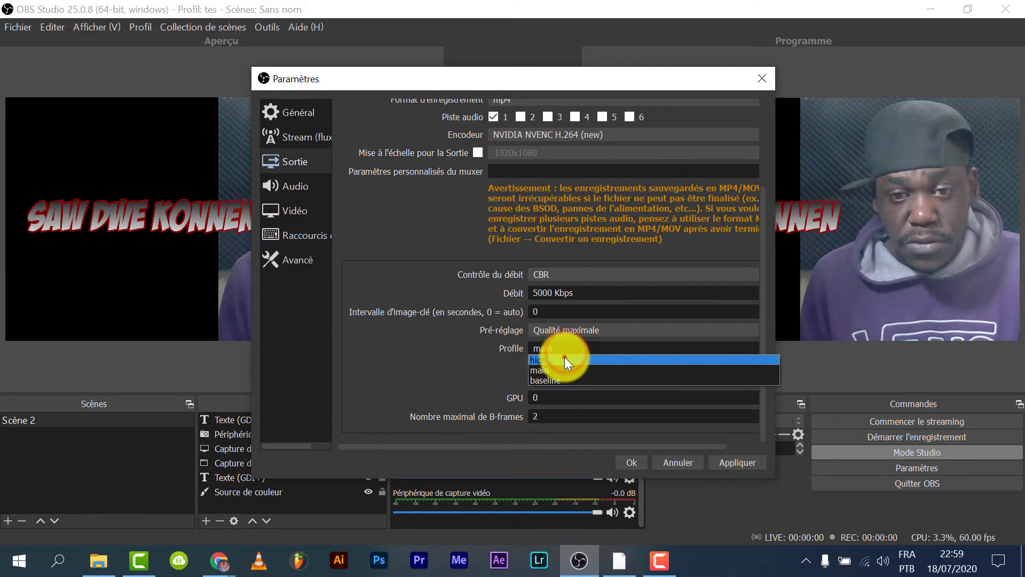
click(565, 357)
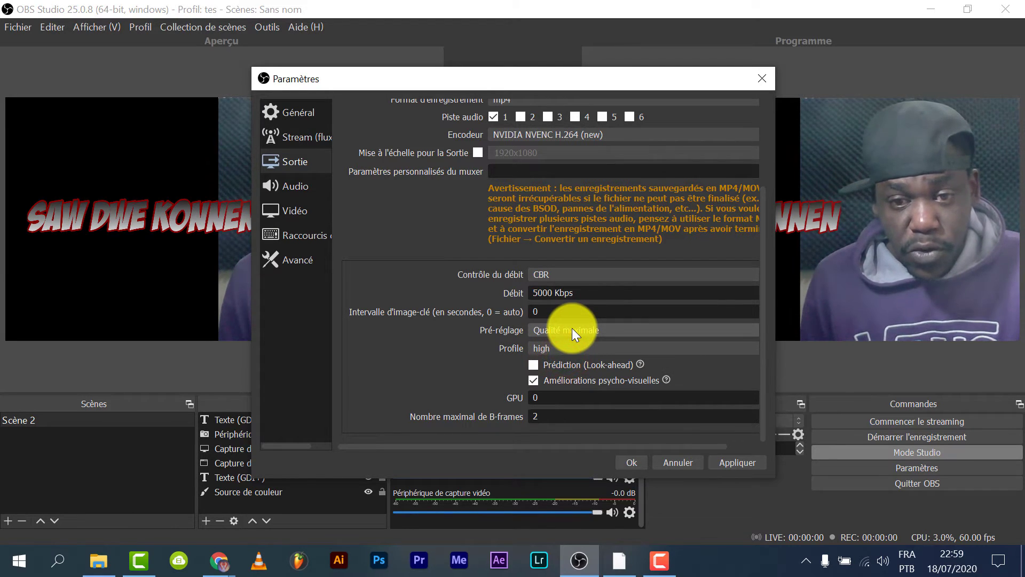
Check the preset options, keep Qualité maximale and apply the recording output settings.
click(573, 328)
click(572, 328)
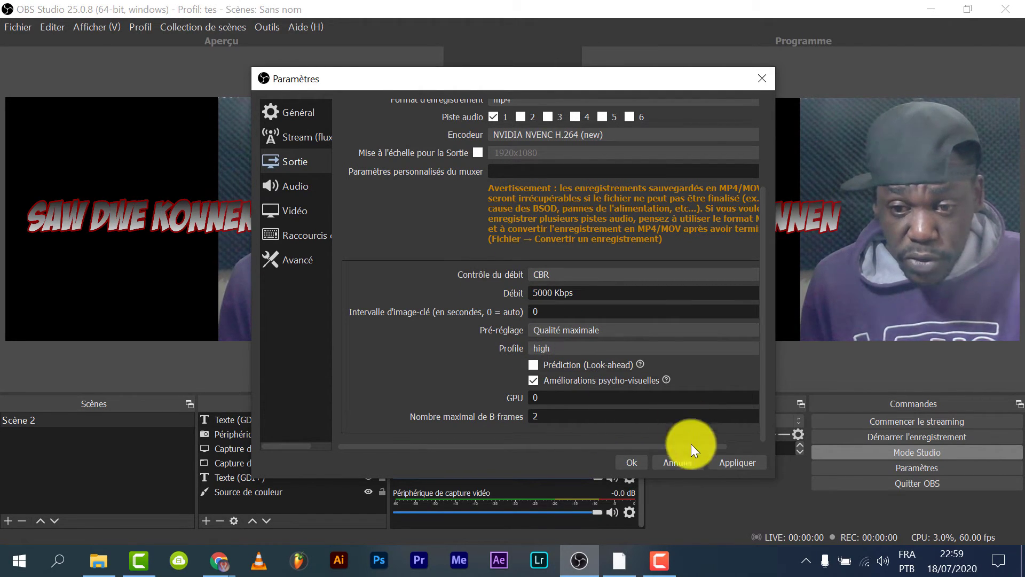
click(729, 463)
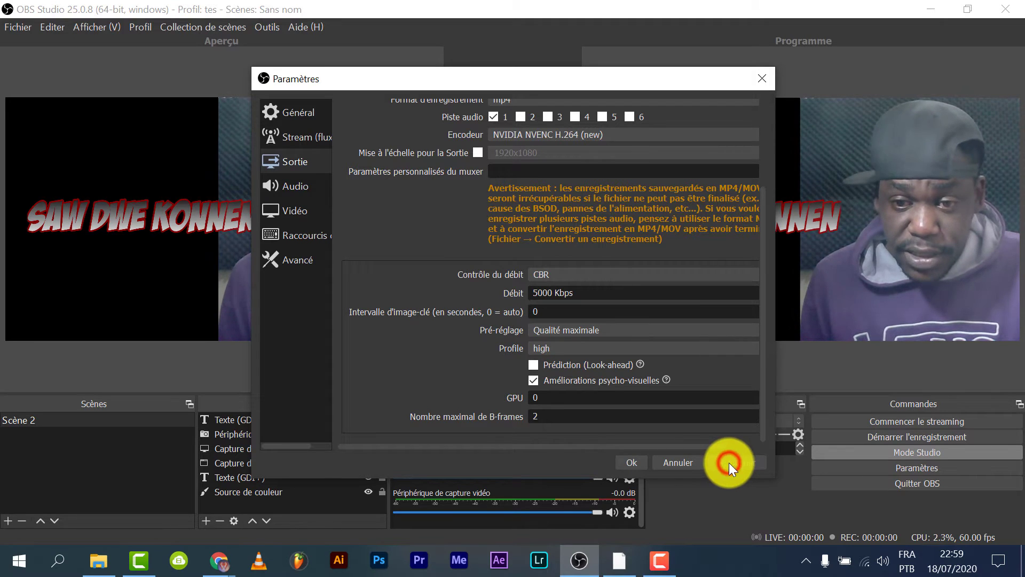
Choose 60 FPS as the frame rate in the video settings and confirm the settings.
click(290, 216)
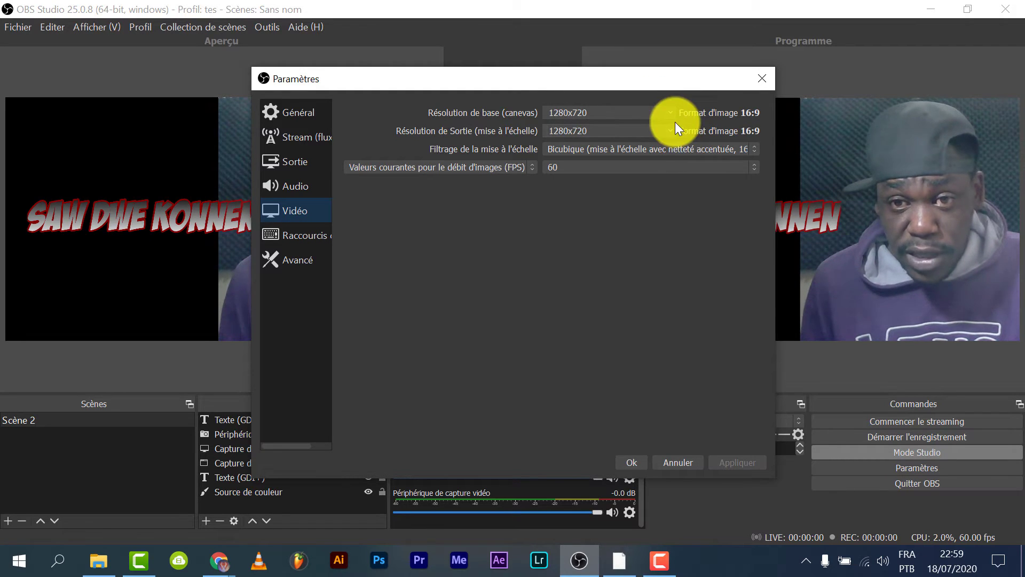
click(626, 167)
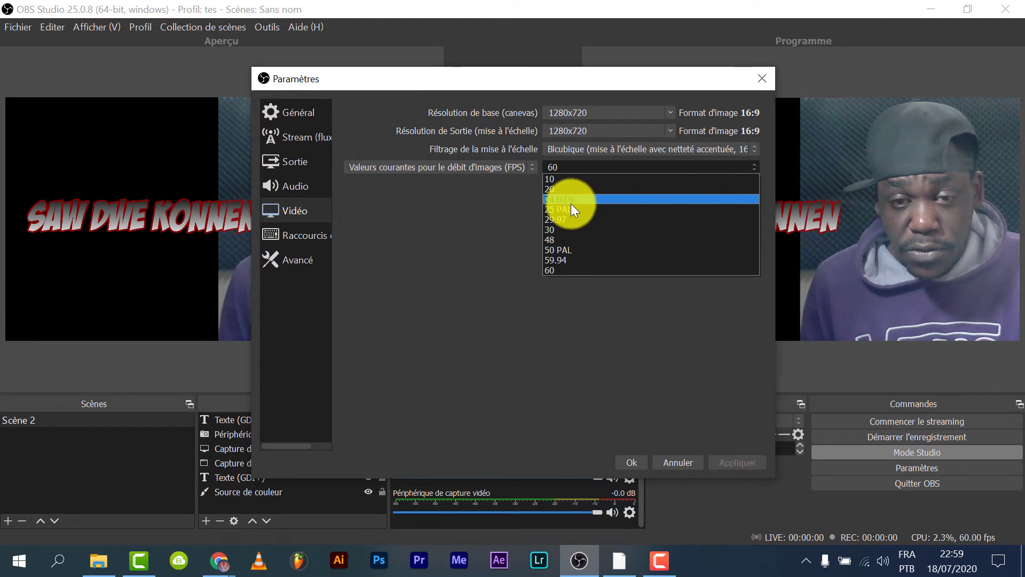
click(558, 271)
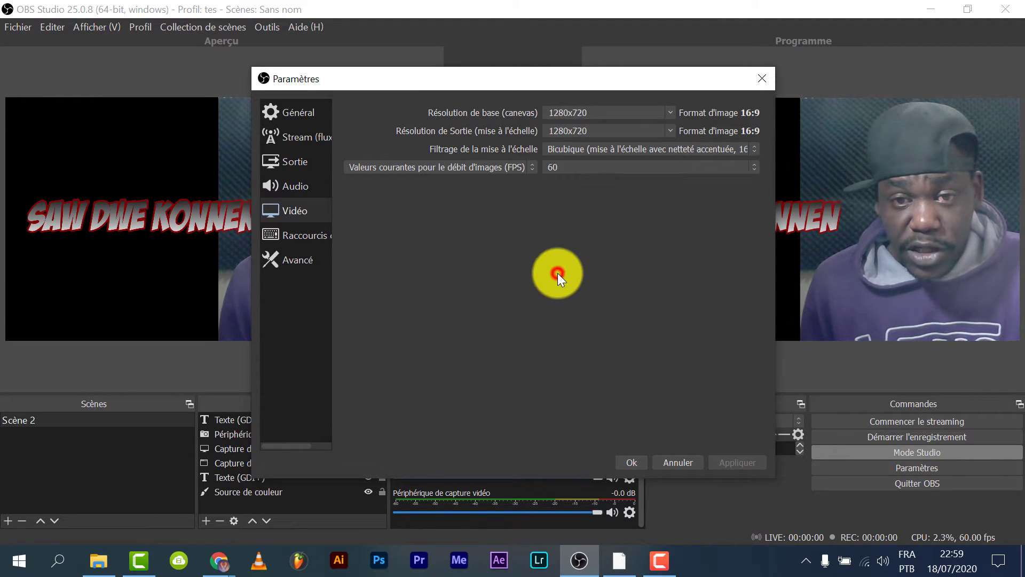
click(626, 460)
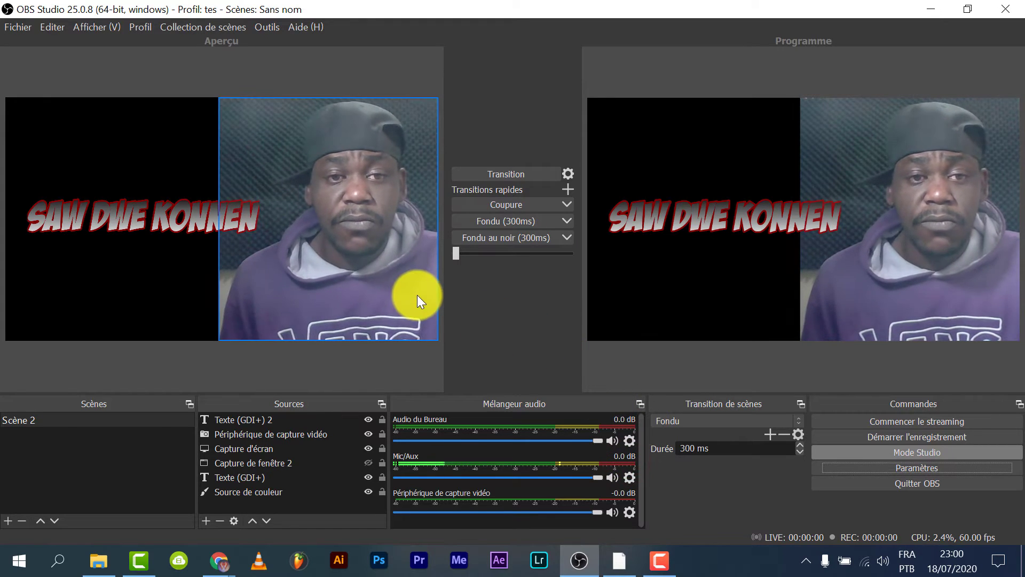
Record a short test of the current scene, pause the recording and stop it.
click(930, 437)
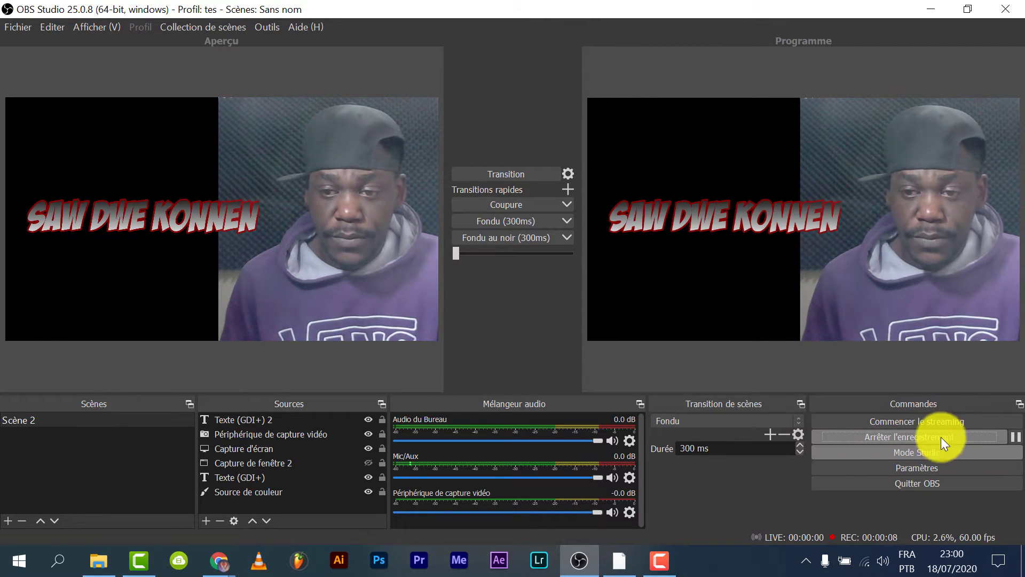
click(1015, 439)
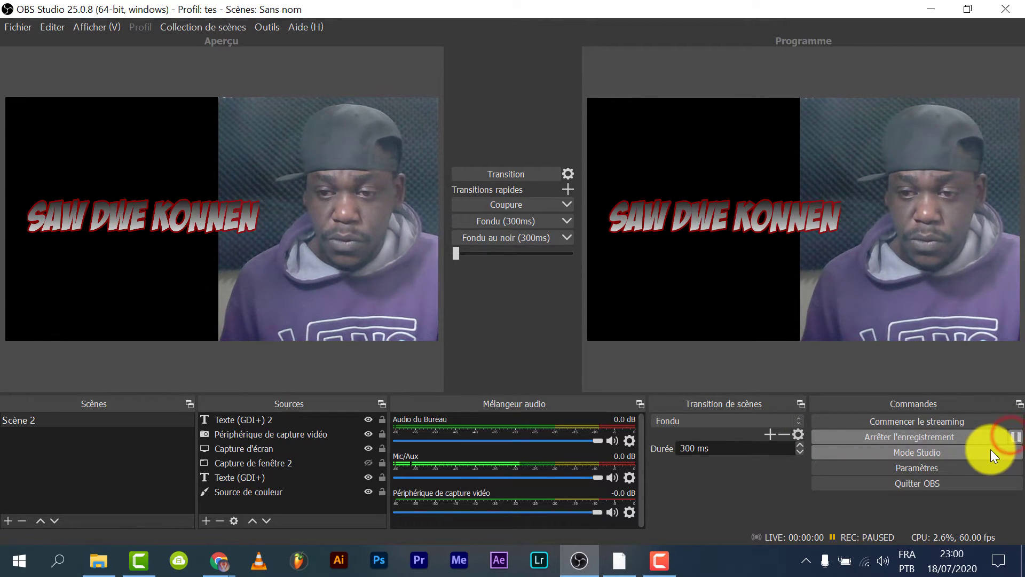
click(906, 438)
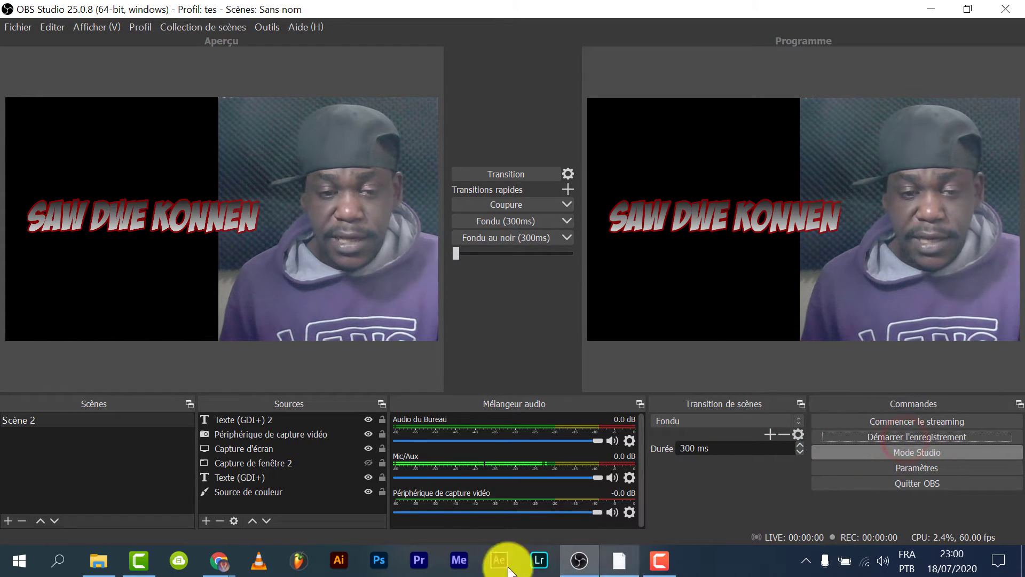
Switch to File Explorer, play the new test recording from the Vidéos folder, view it in full screen and close the player.
click(109, 562)
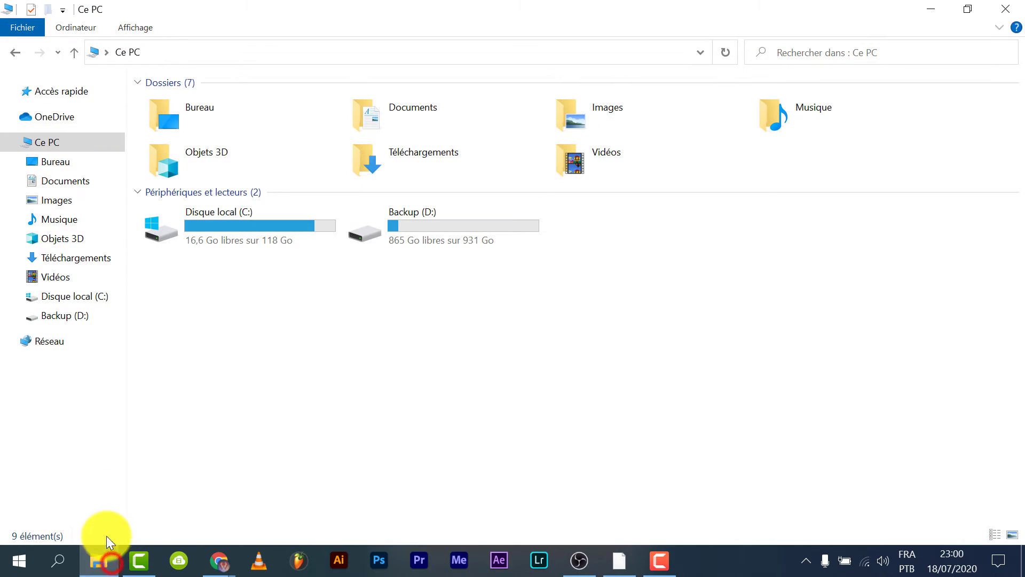
click(47, 277)
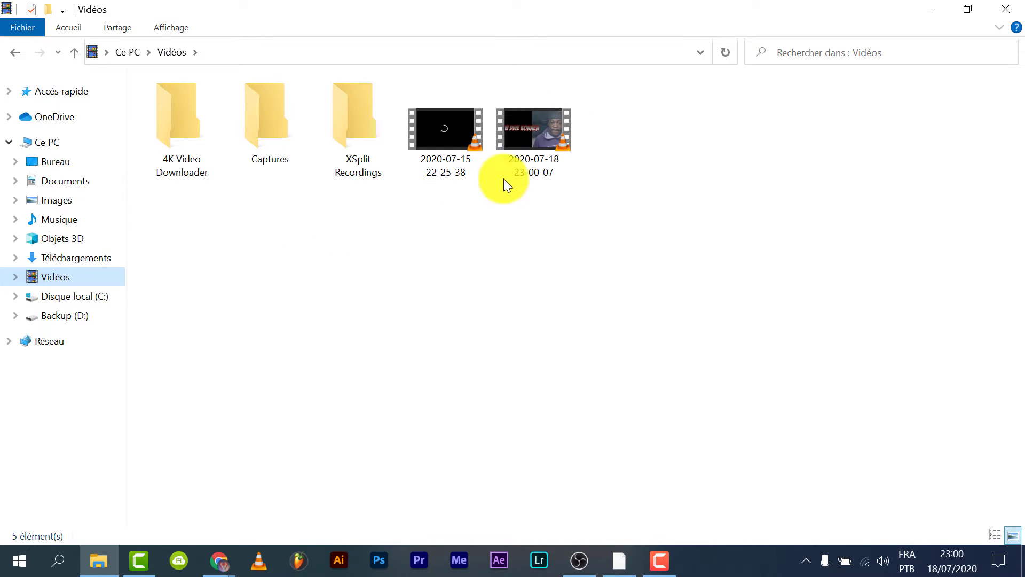
double_click(543, 130)
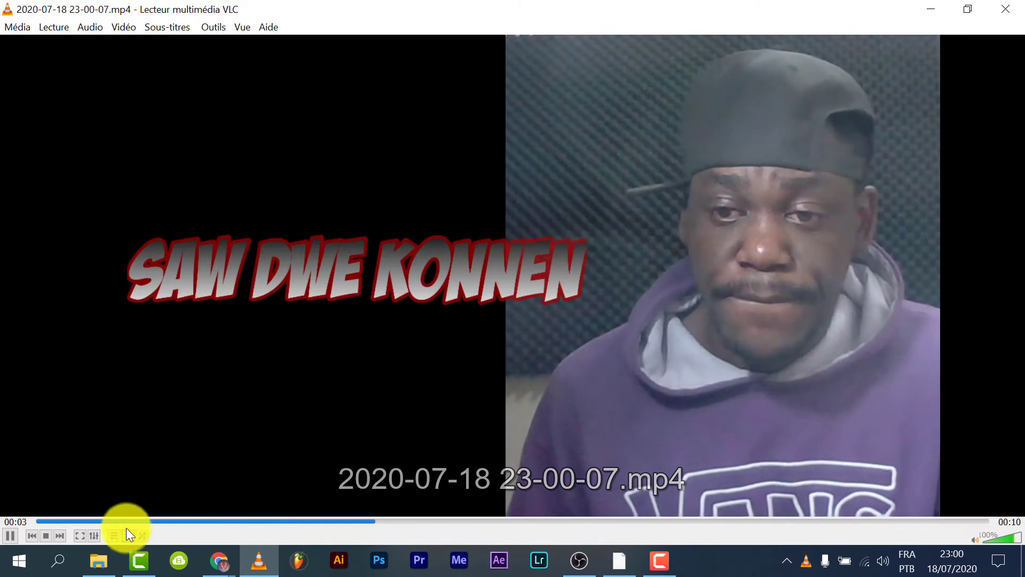
click(79, 535)
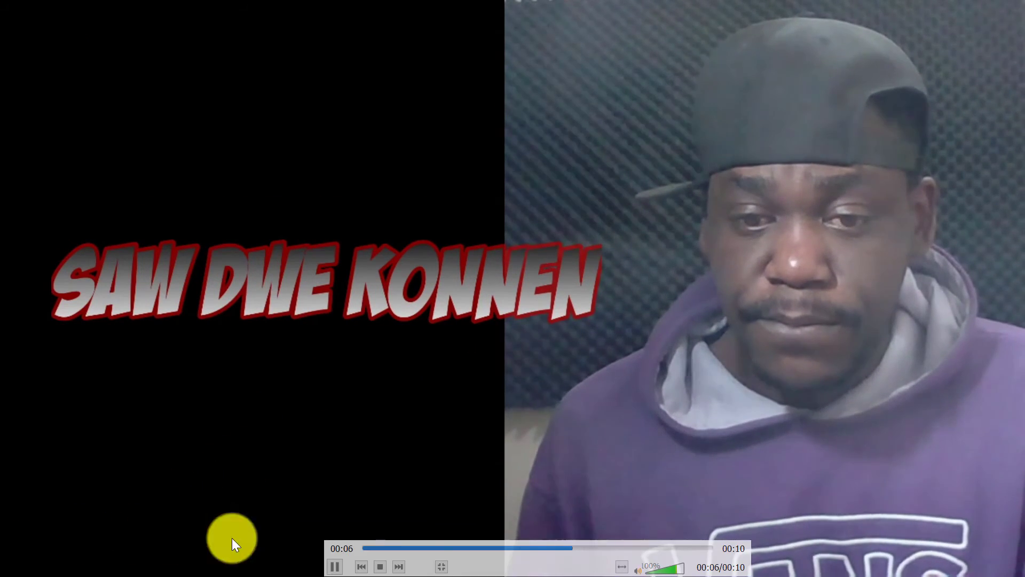
click(441, 567)
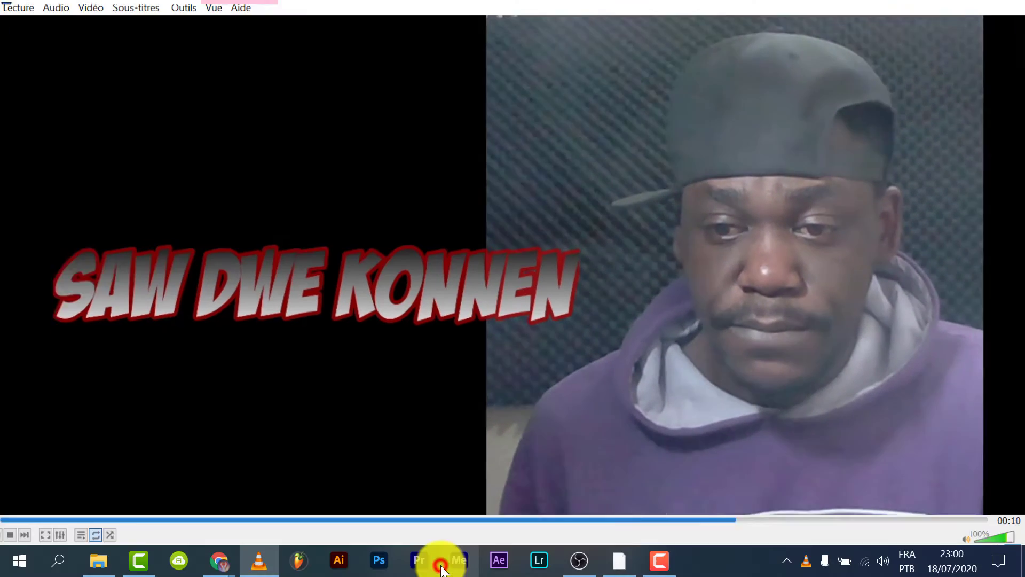
click(1004, 9)
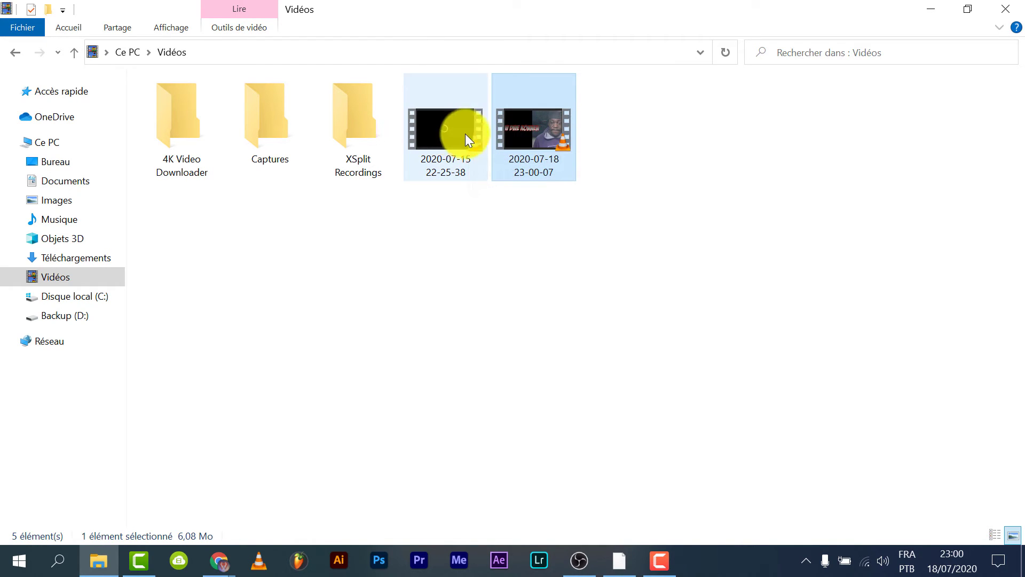
Return to OBS Studio and move the Capture d'écran source to the top of the source list.
click(580, 561)
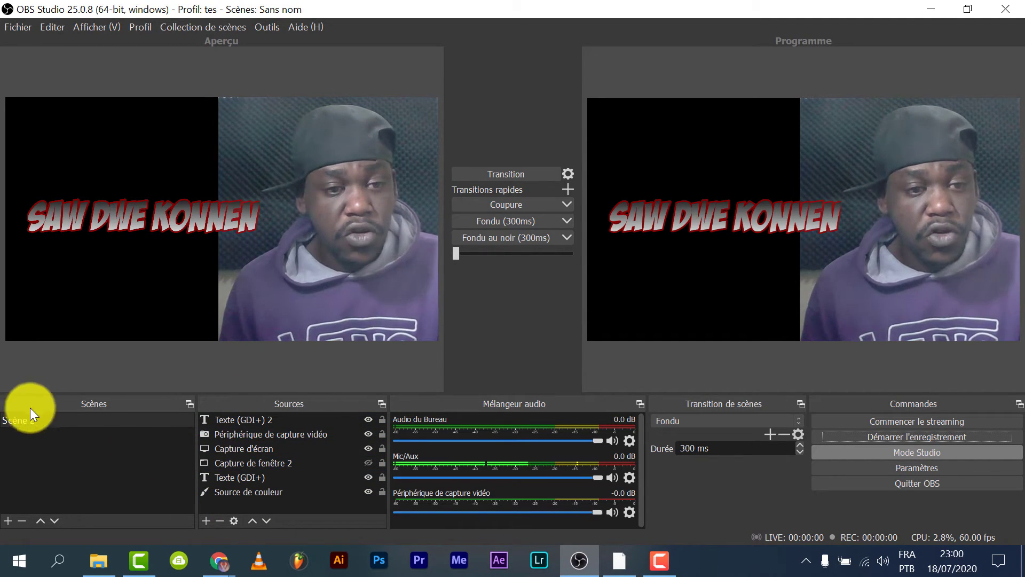
drag(285, 454, 288, 419)
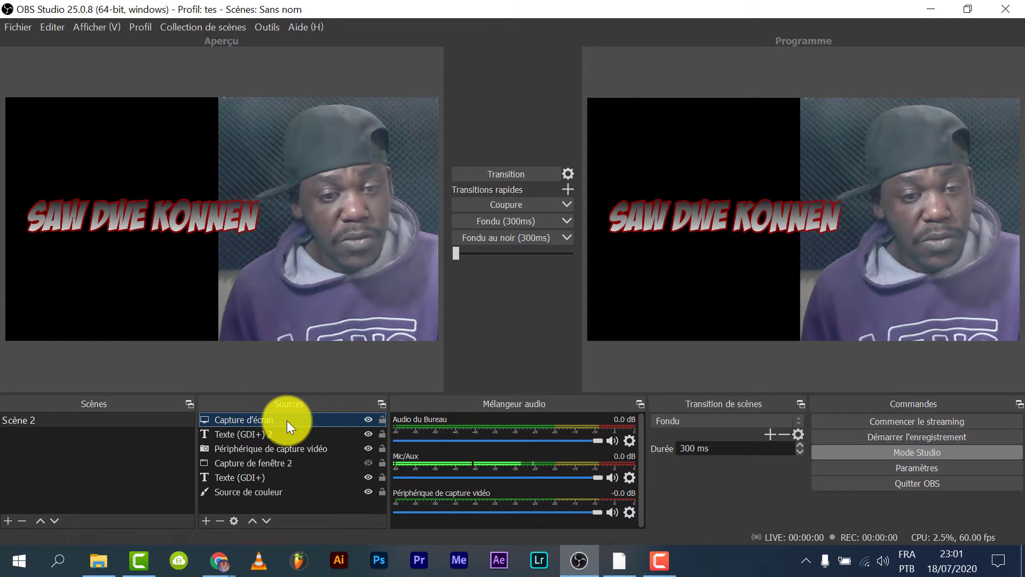
Switch to the YouTube window in Google Chrome, skip the ad and play the open Sajes News TV video.
mouse_move(222, 558)
click(174, 514)
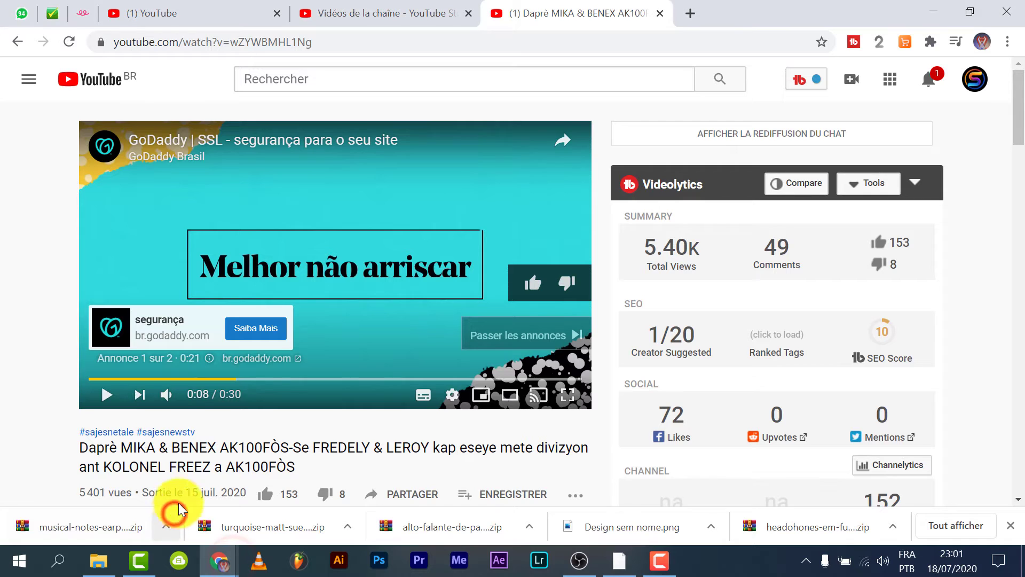
click(365, 14)
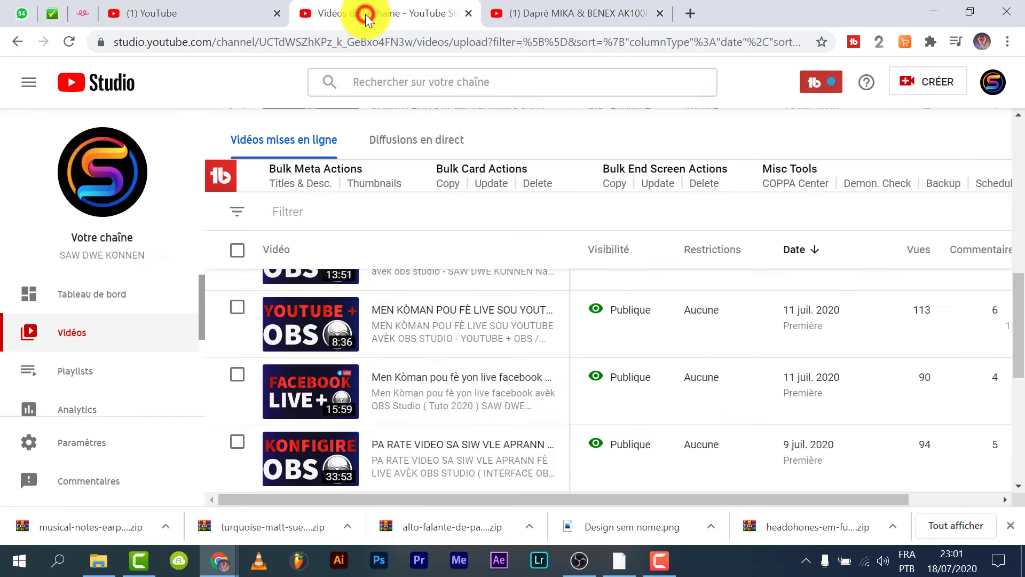
click(553, 9)
click(522, 335)
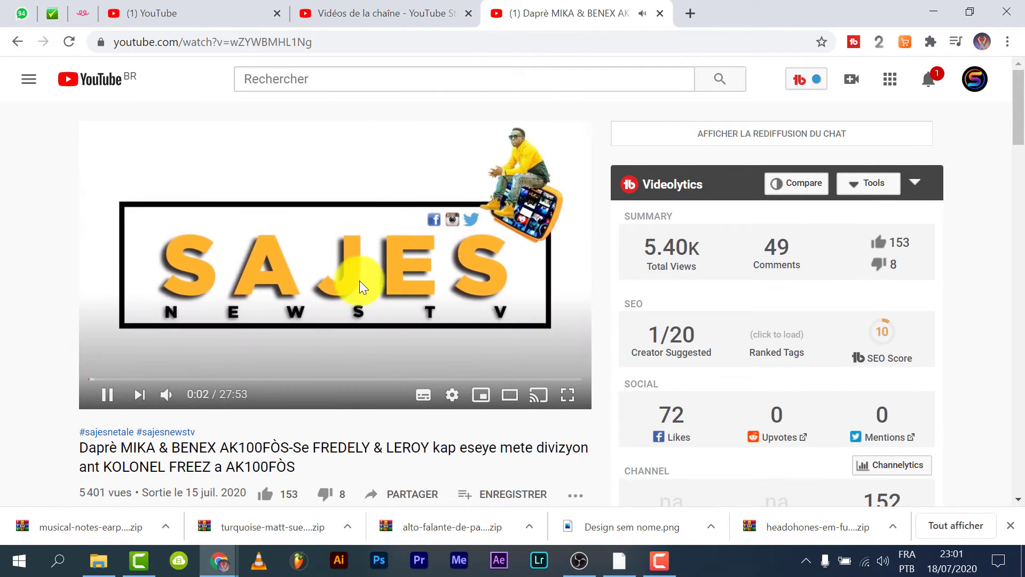
click(356, 302)
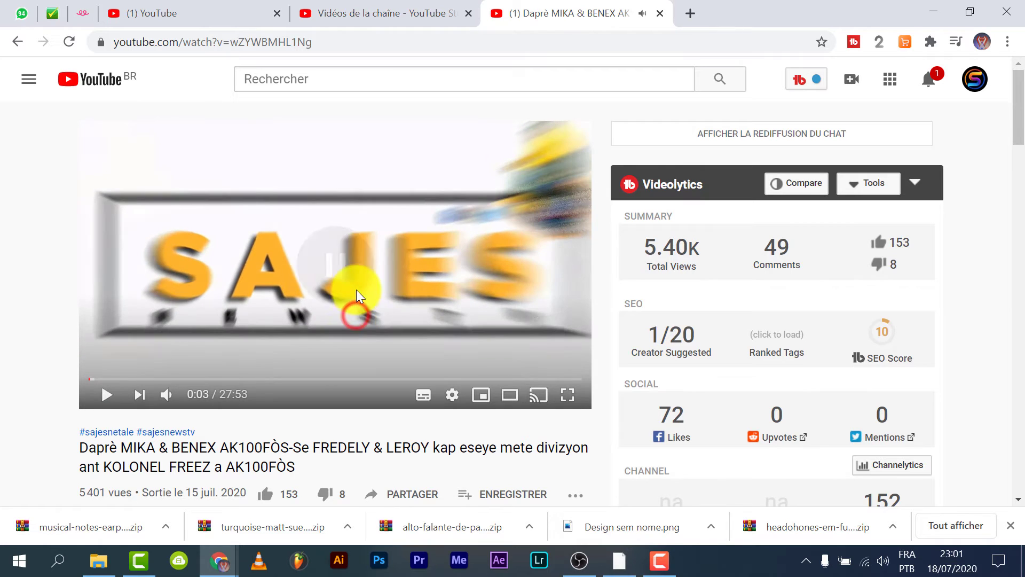
click(370, 253)
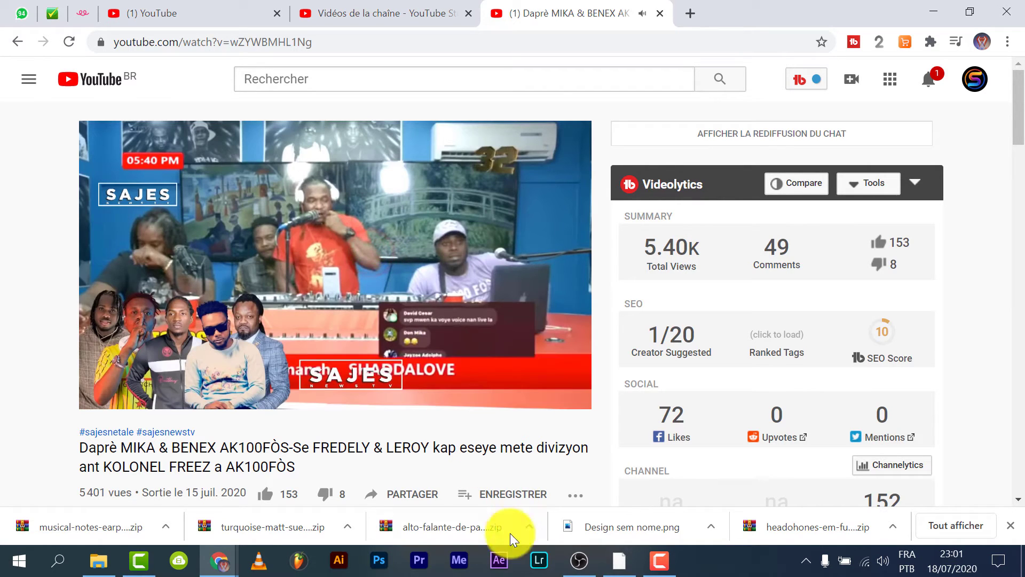
Pause the YouTube video in Google Chrome and return to OBS Studio.
click(574, 561)
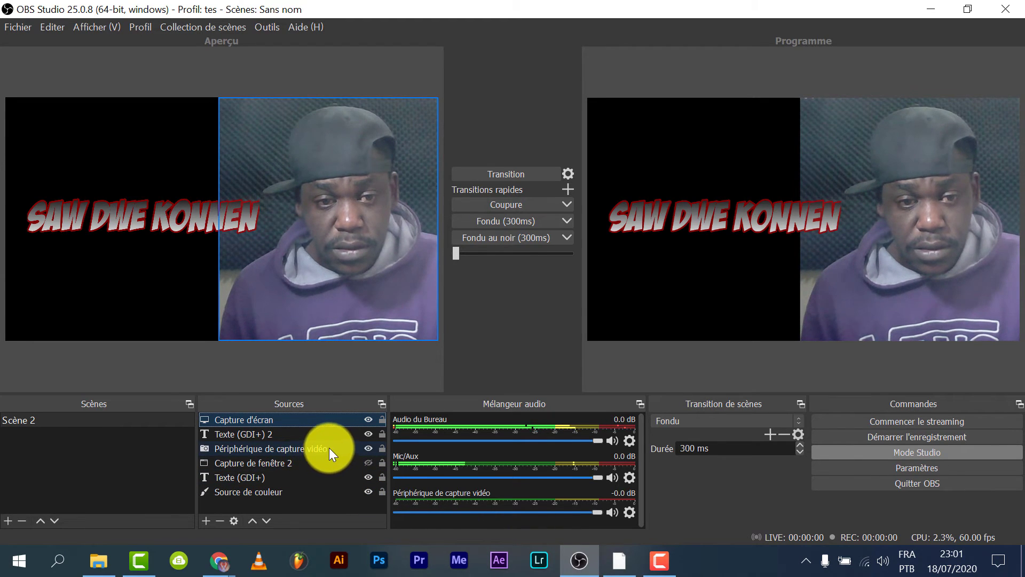
mouse_move(219, 561)
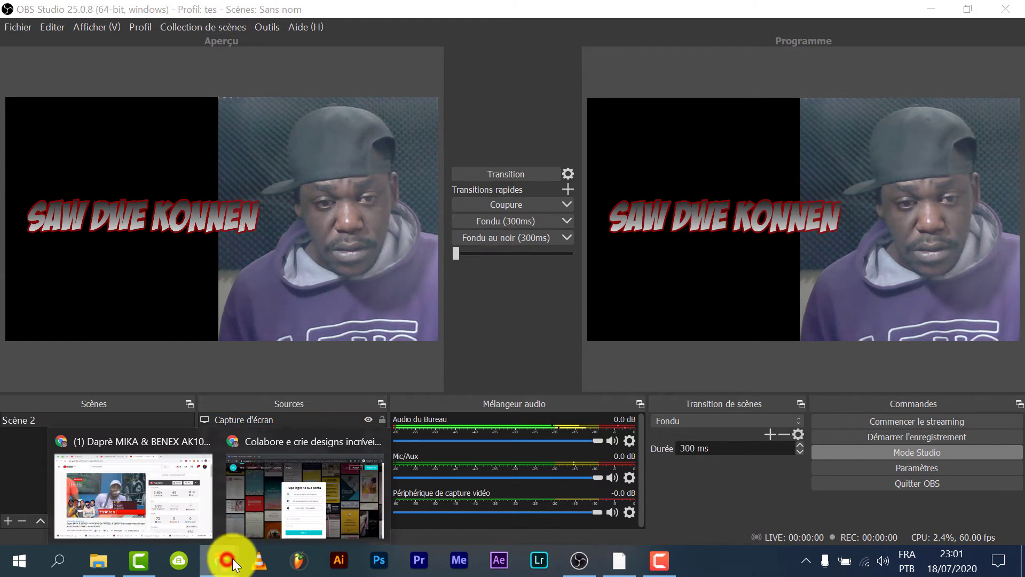
click(173, 488)
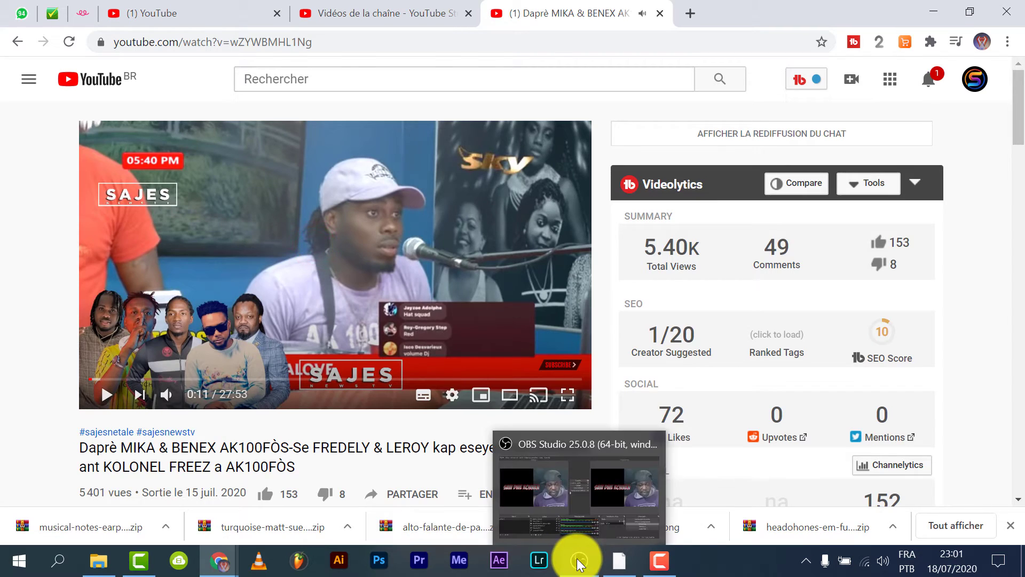
click(576, 561)
Check the Capture d'écran source's properties, close them without changes and hide the source.
double_click(307, 419)
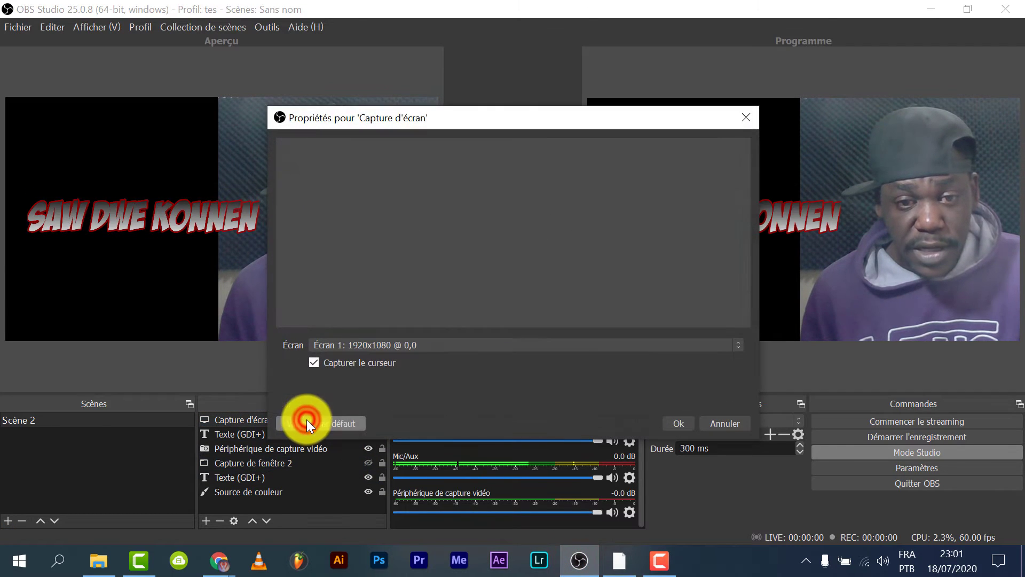
click(715, 422)
click(368, 420)
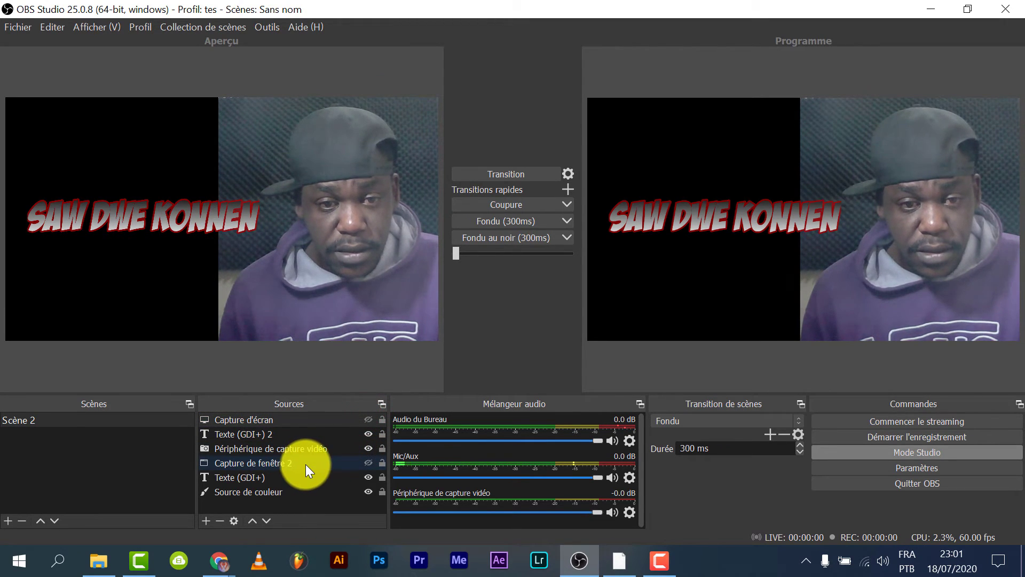
Move the Capture de fenêtre 2 source above Texte (GDI+) 2, directly below Capture d'écran.
click(345, 434)
click(306, 463)
drag(301, 463, 300, 436)
Open the Capture de fenêtre 2 source's properties and choose the Chrome window with the "Daprè MIKA & BENEX AK100FÒS" YouTube video as capture target.
double_click(299, 437)
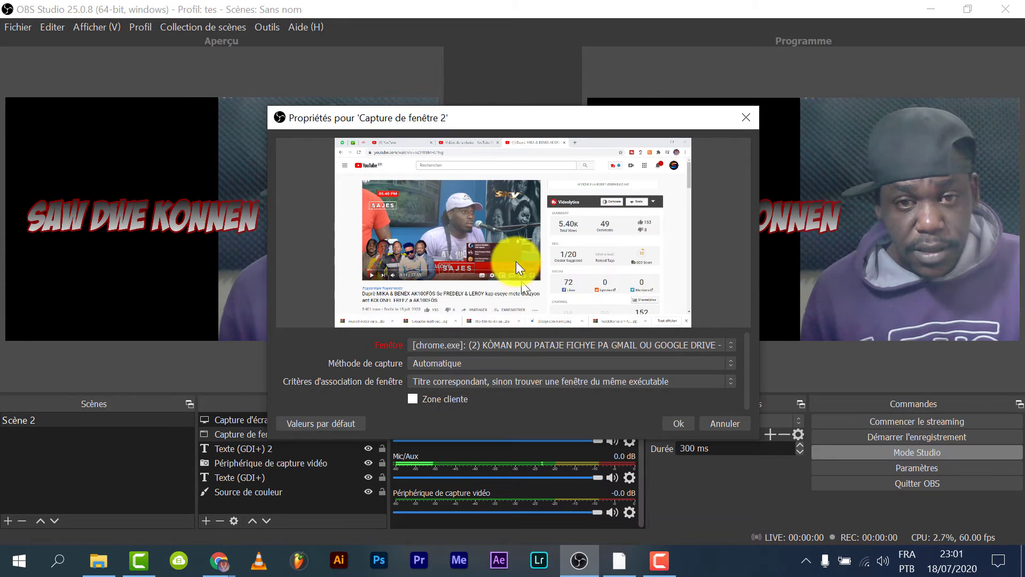
click(531, 348)
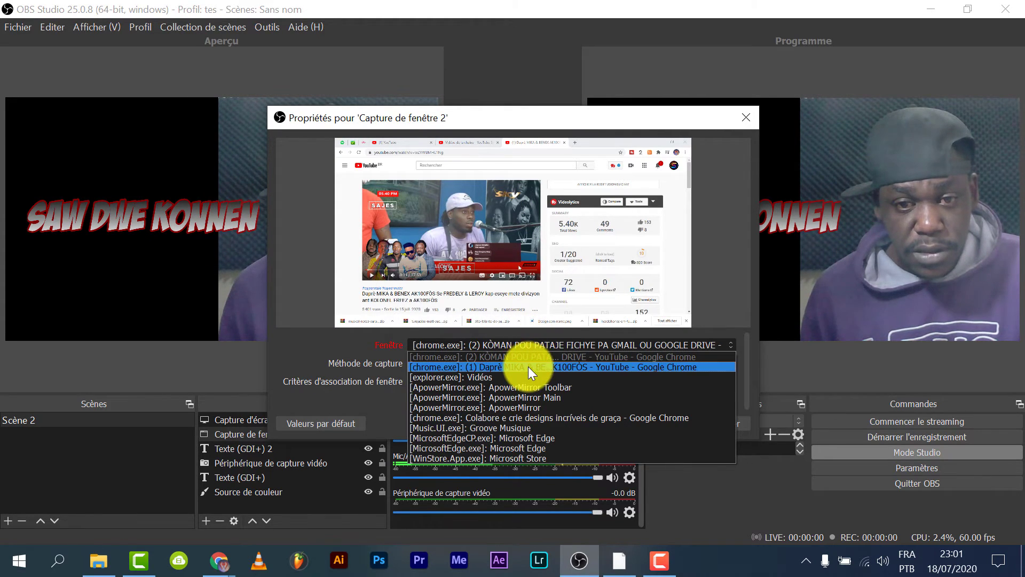
click(528, 367)
Try the ApowerMirror, ApowerMirror Toolbar and both Microsoft Edge windows as the capture target.
click(534, 343)
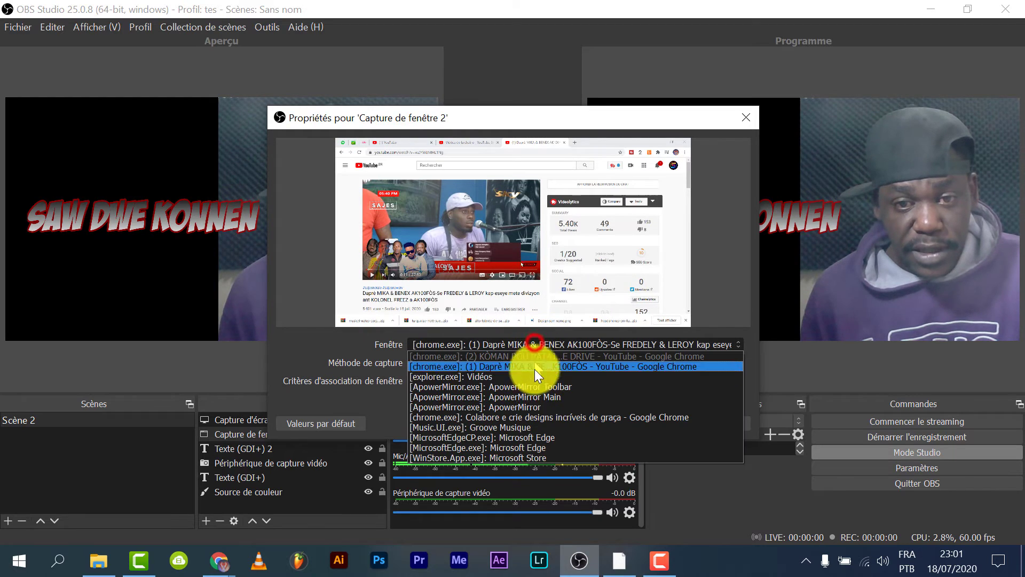
click(527, 407)
click(545, 344)
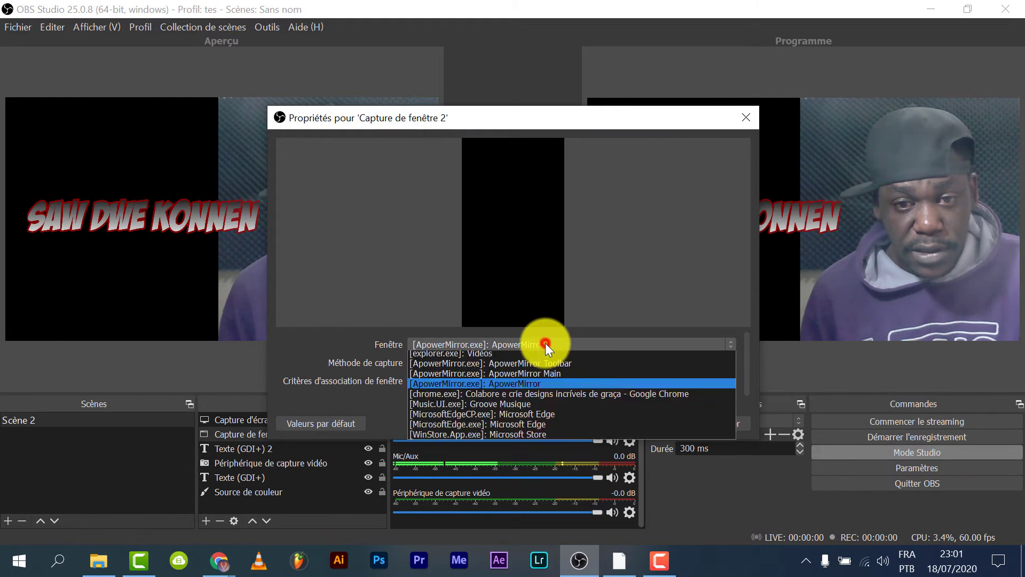
click(533, 387)
click(544, 345)
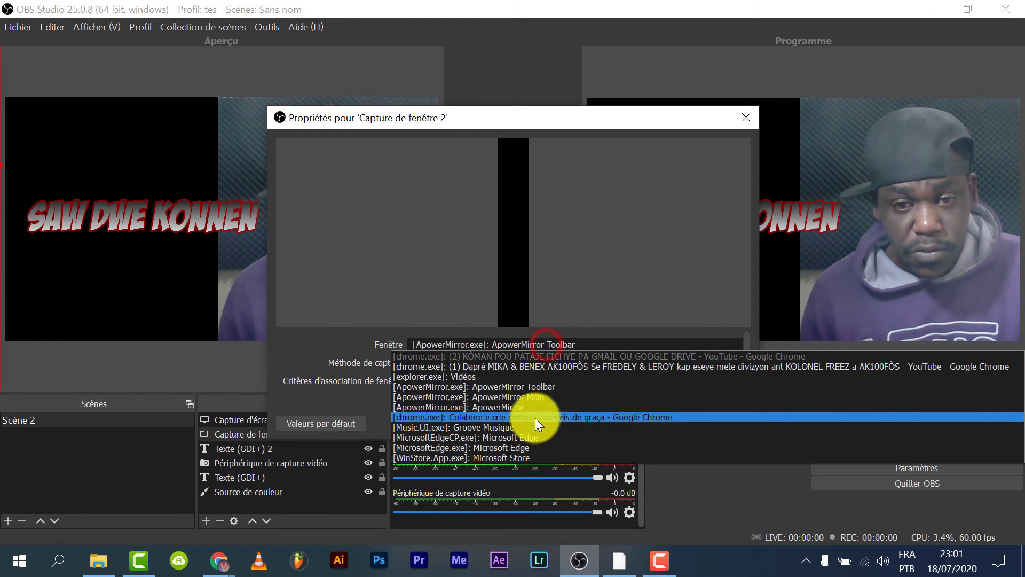
click(526, 435)
click(545, 344)
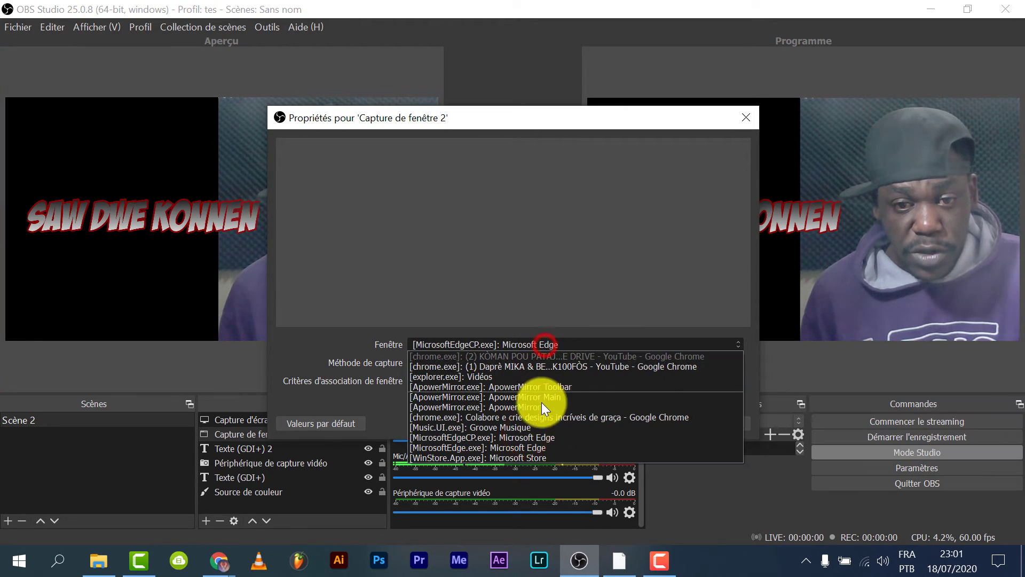
click(533, 448)
Set the captured window back to the Chrome "Daprè MIKA & BENEX AK100FÒS" YouTube window and accept the properties.
click(530, 343)
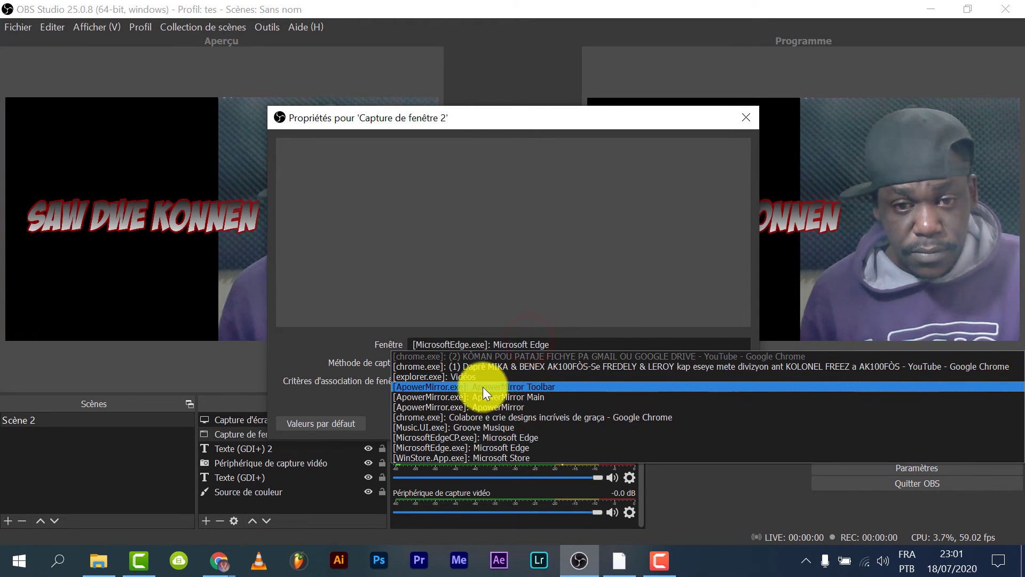
click(501, 366)
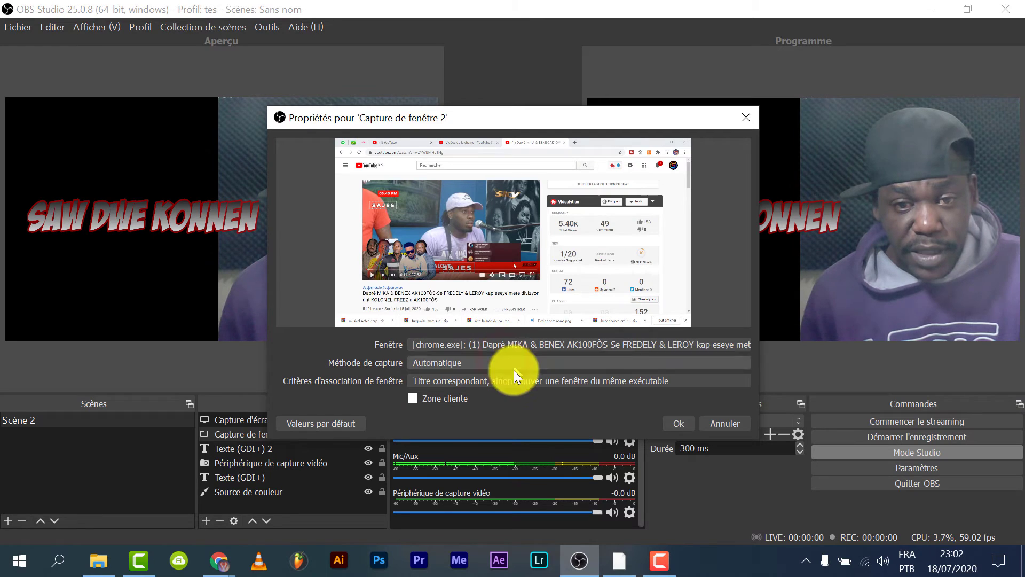
click(679, 422)
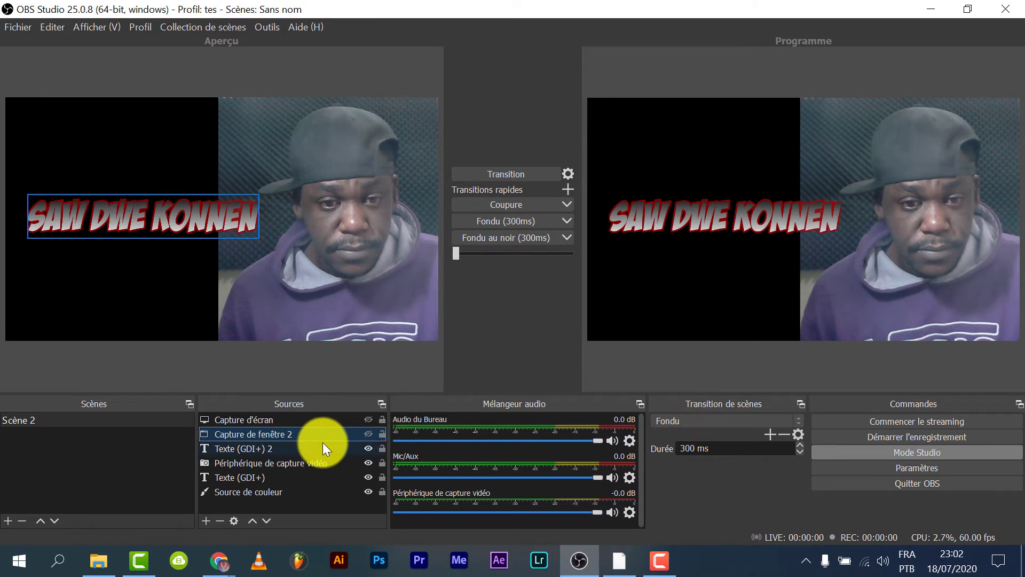
Show the Capture de fenêtre 2 source and reposition its oversized image in the preview to reach its top edge.
click(367, 433)
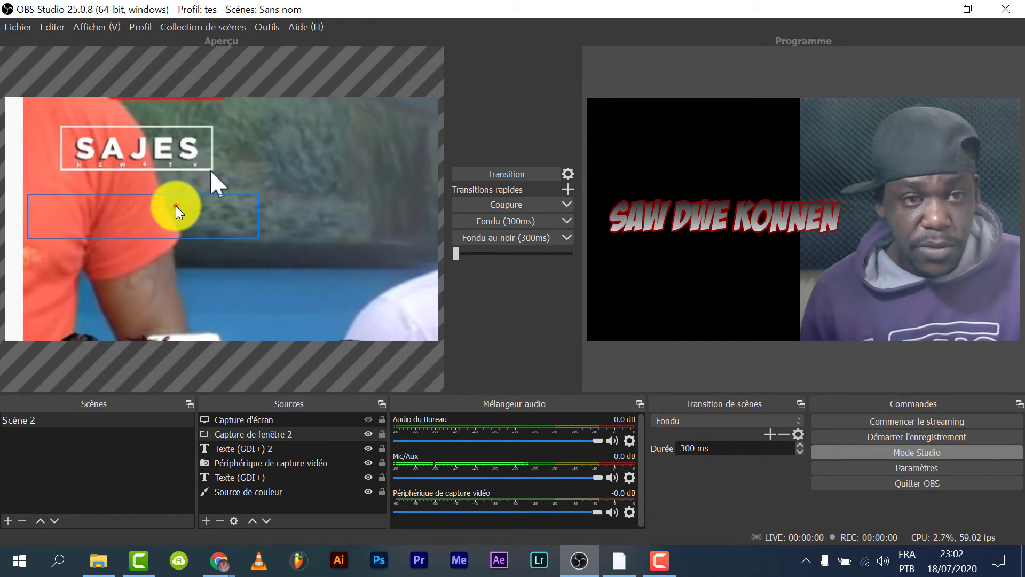
drag(177, 206, 117, 322)
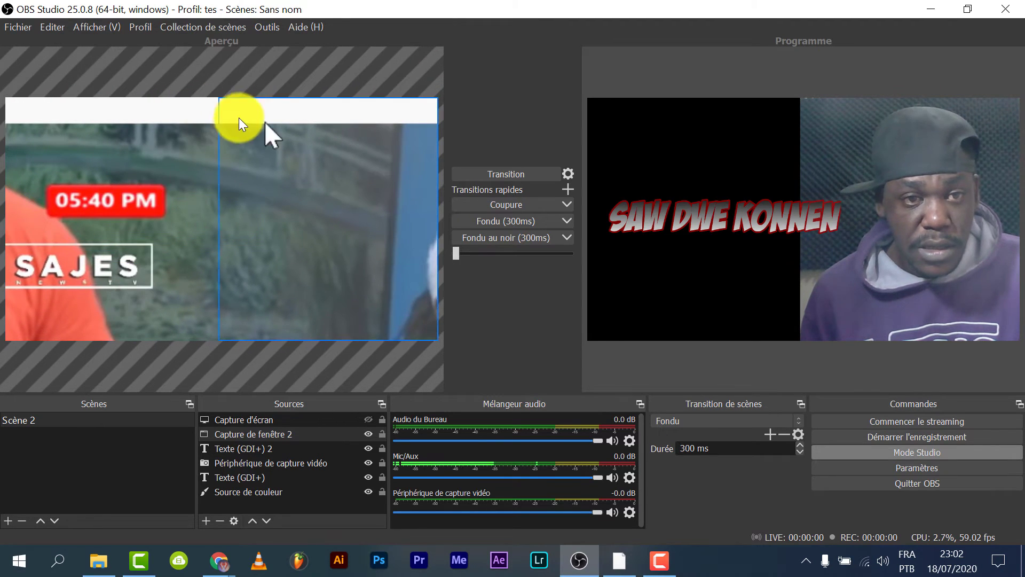
drag(239, 117, 175, 300)
drag(323, 167, 145, 229)
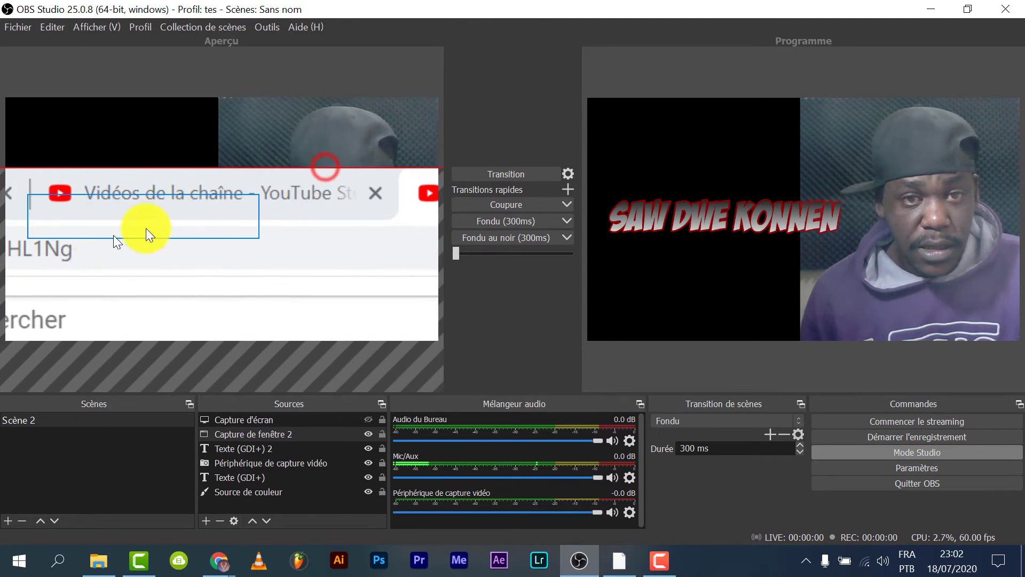
drag(305, 214, 90, 120)
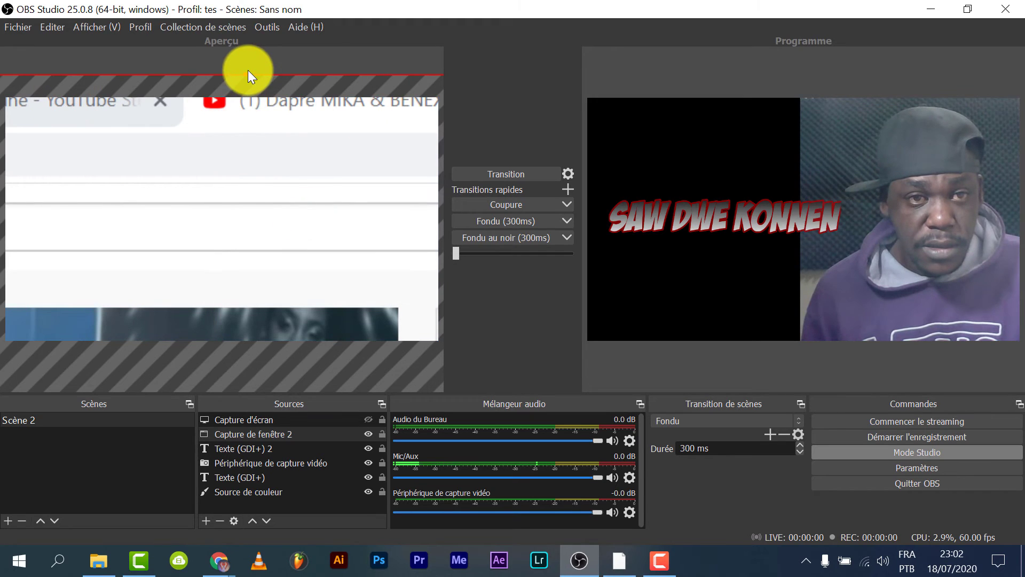
Scale the captured YouTube window down from its top edge and move it so more of the video fits the preview canvas.
drag(246, 72, 296, 92)
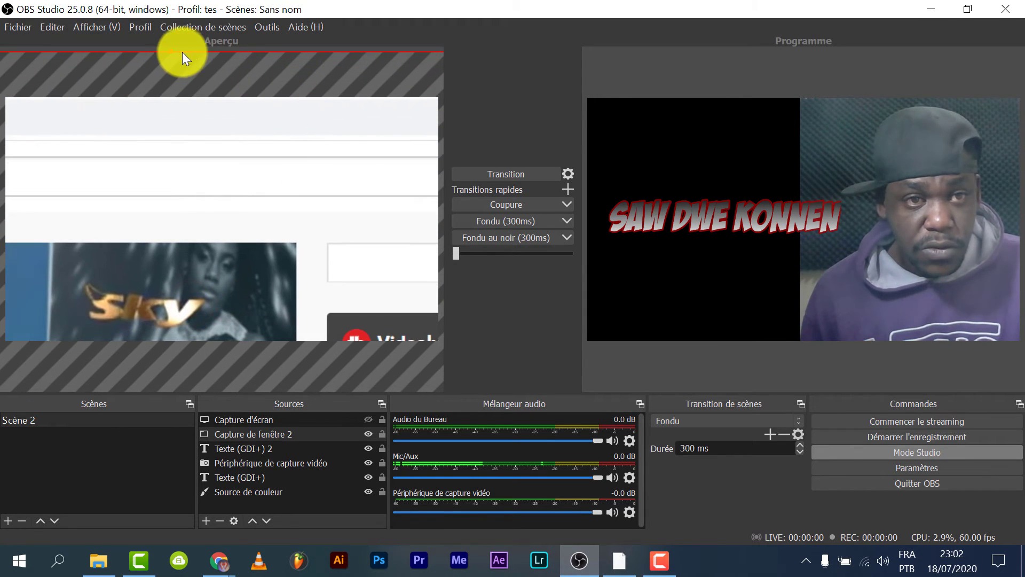
drag(169, 53, 160, 191)
drag(155, 270, 272, 113)
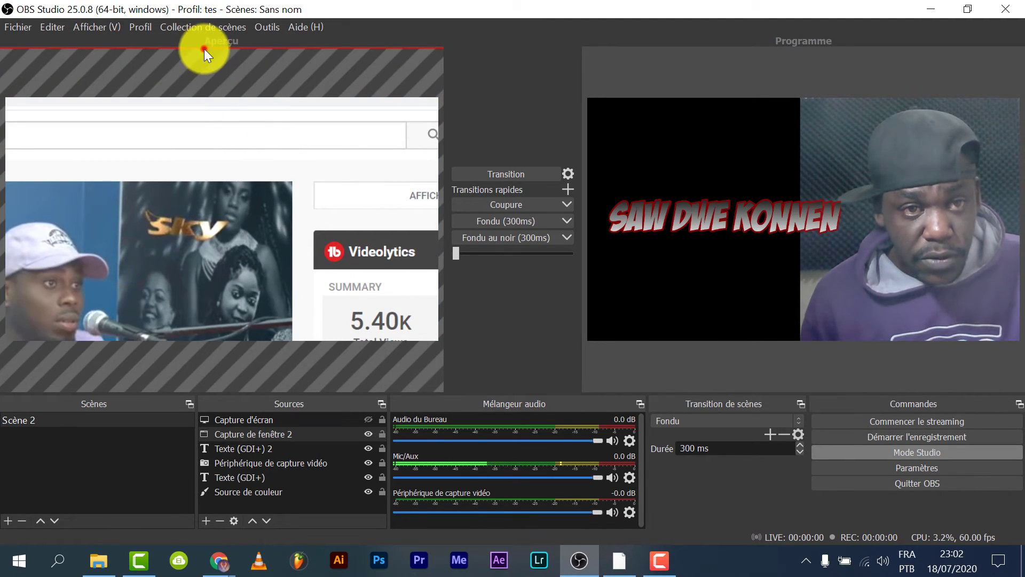
drag(204, 49, 182, 142)
drag(183, 265, 392, 308)
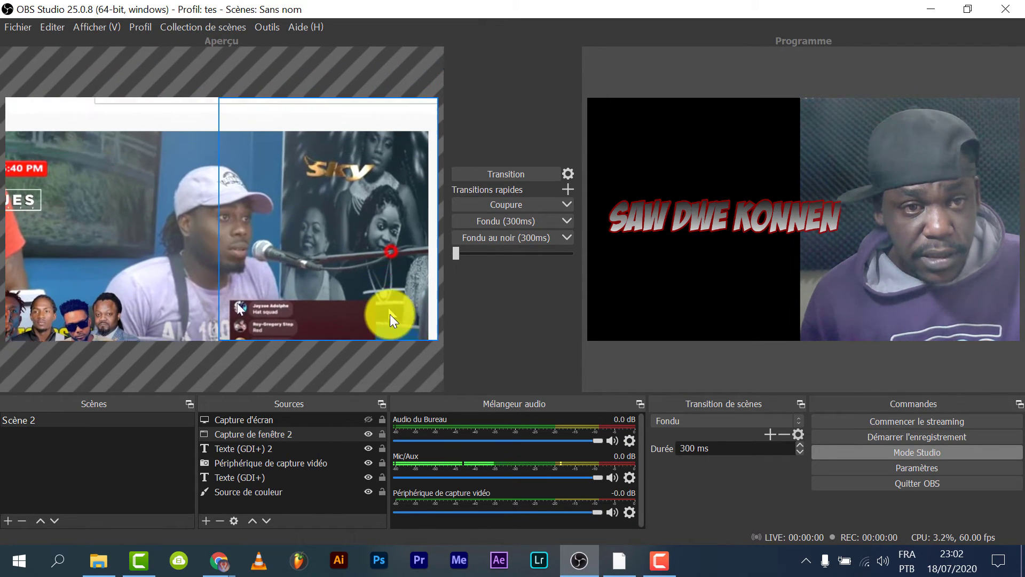
Restore the program window to a smaller size, fit the captured YouTube player to the preview canvas and transition it to the program output.
drag(406, 229, 407, 294)
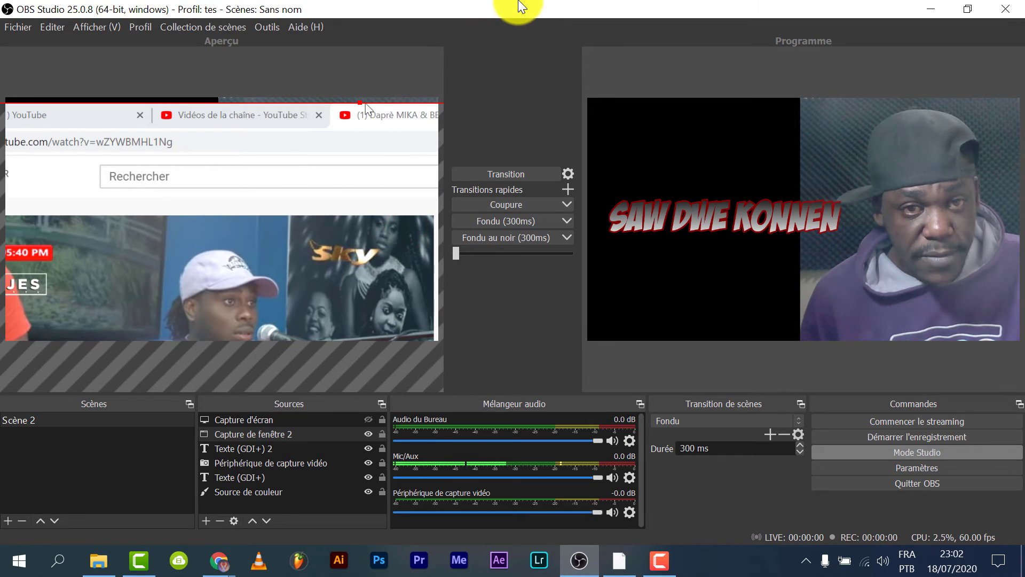
drag(517, 7, 492, 48)
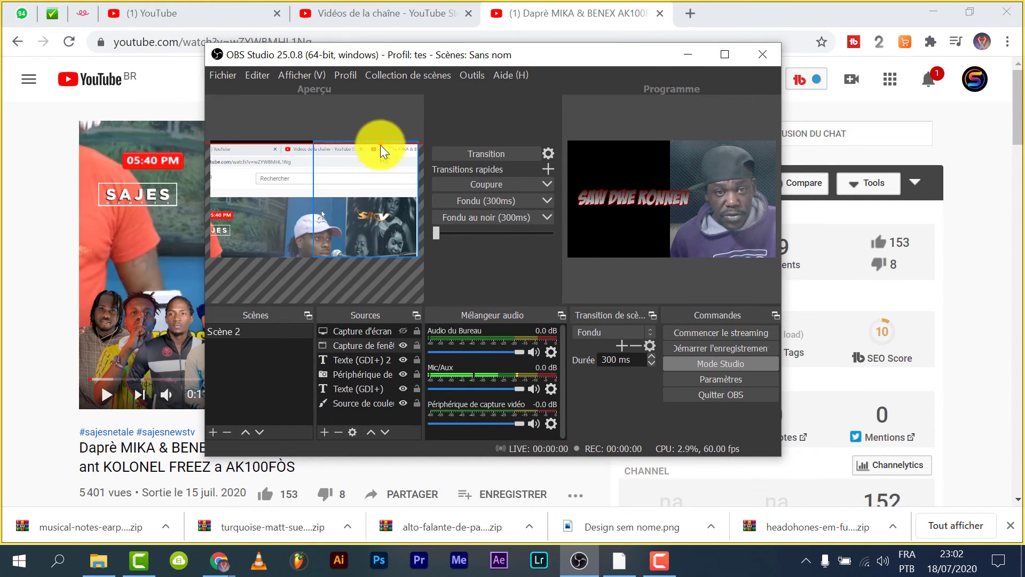
drag(380, 143, 369, 194)
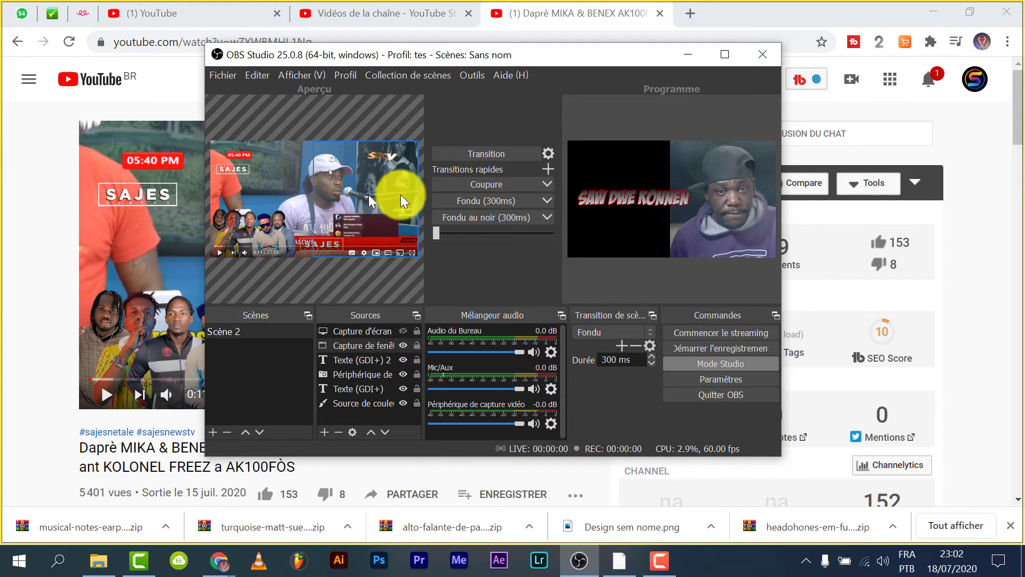
click(488, 152)
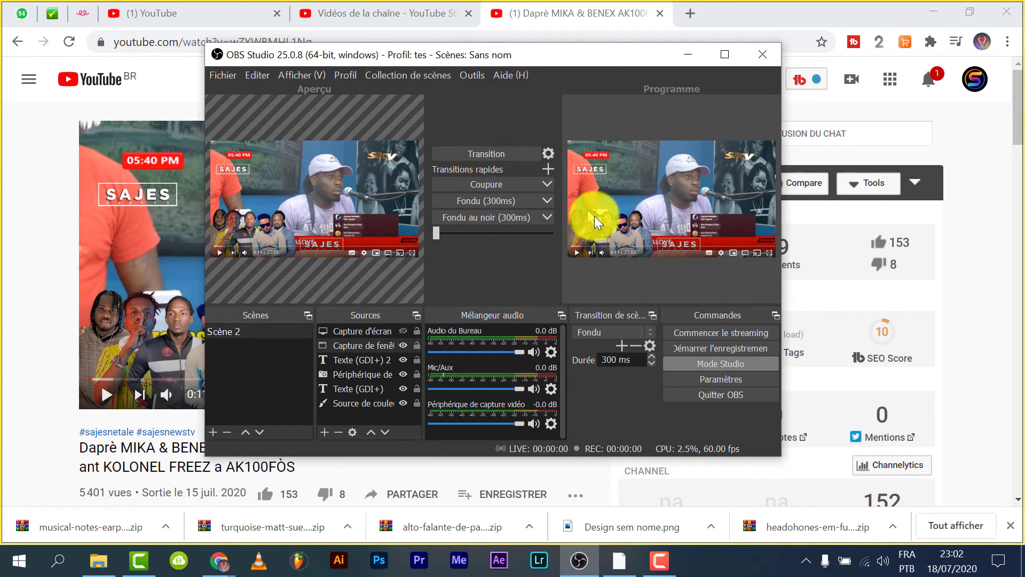
Play the YouTube video in Google Chrome, return to OBS Studio and transition the preview again, with its window maximised.
click(157, 238)
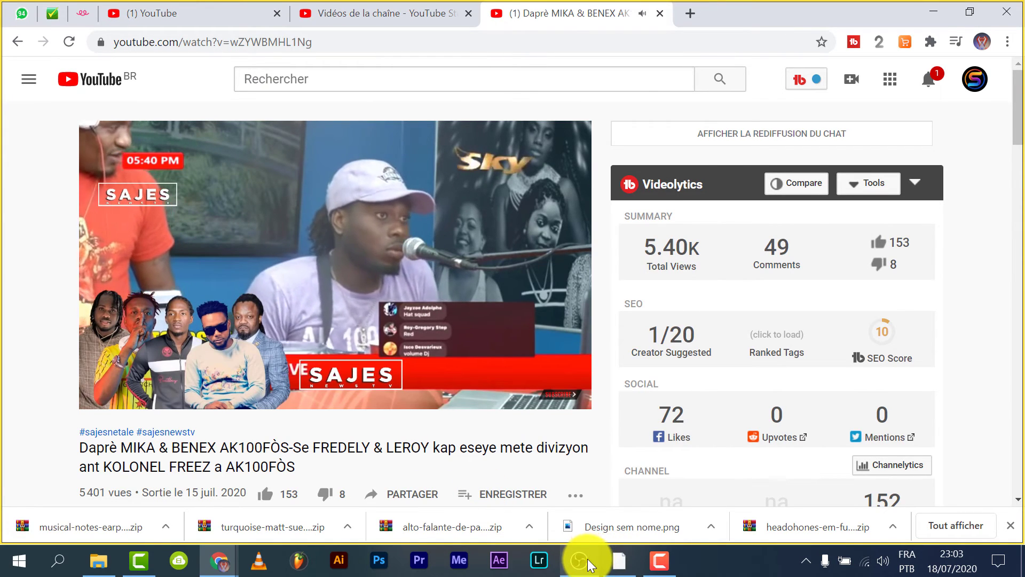
click(579, 561)
click(495, 151)
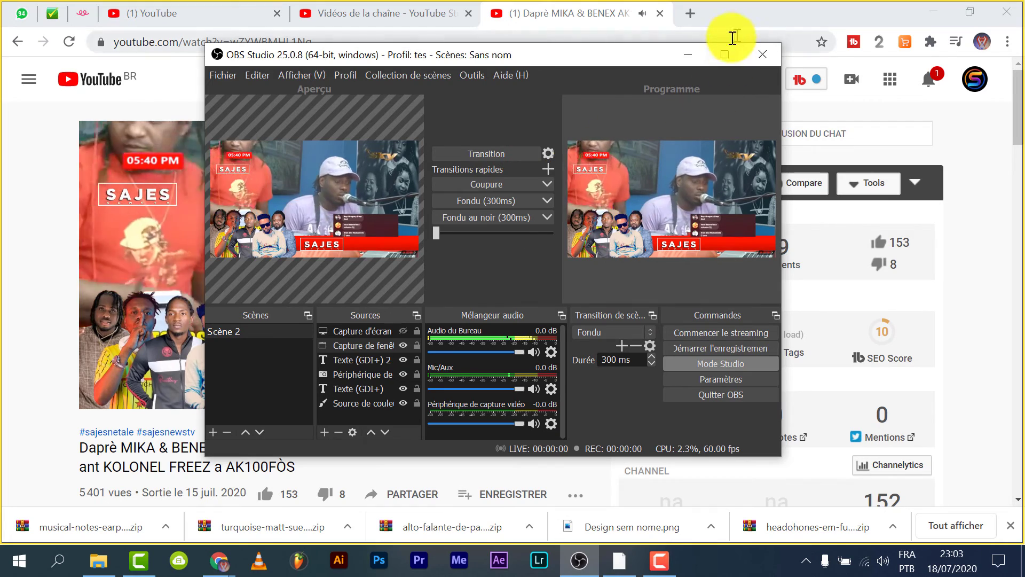
click(725, 54)
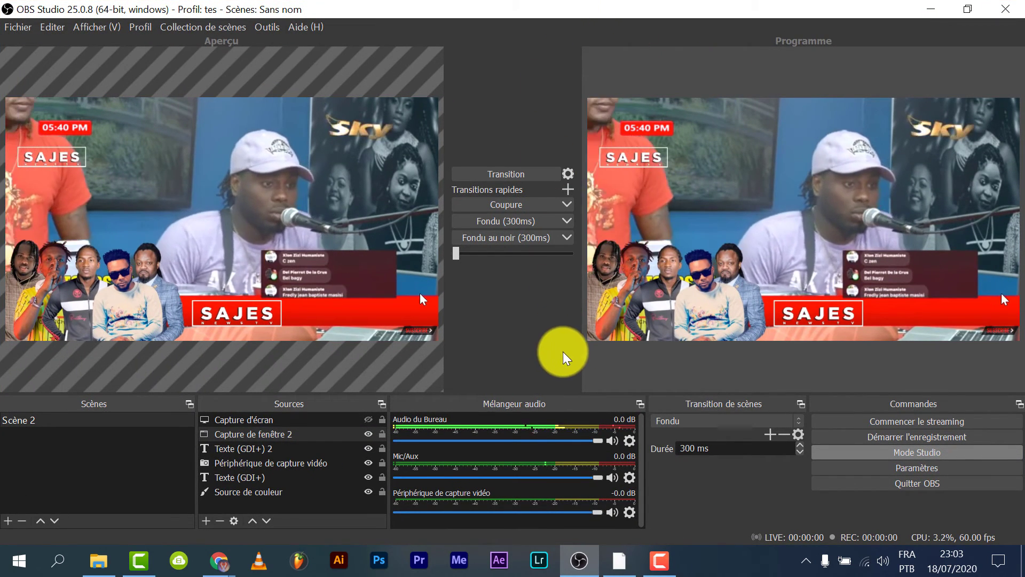
Make a short test recording of the playing video, and pause the YouTube video in Google Chrome before returning to OBS Studio.
click(911, 439)
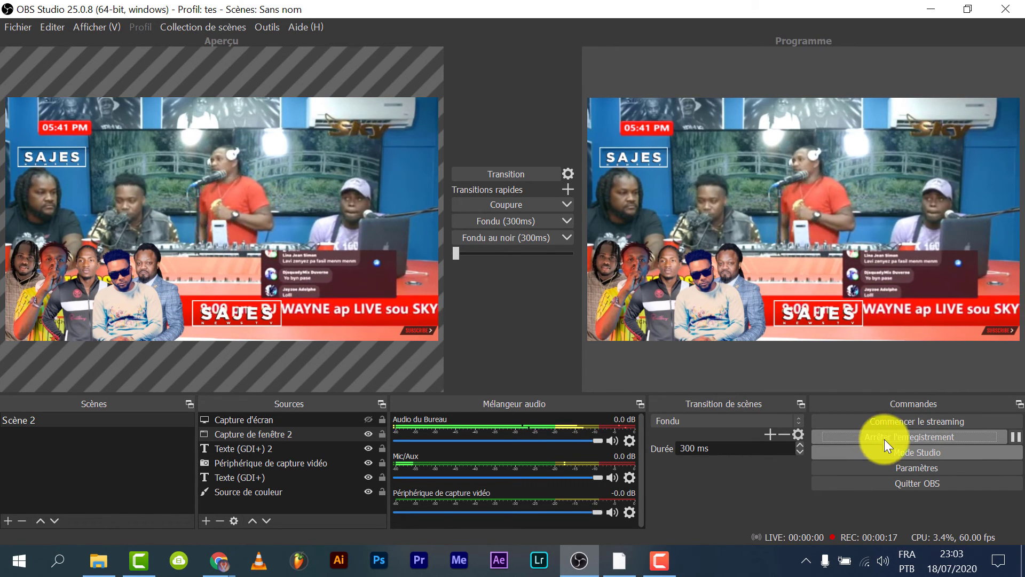
click(922, 438)
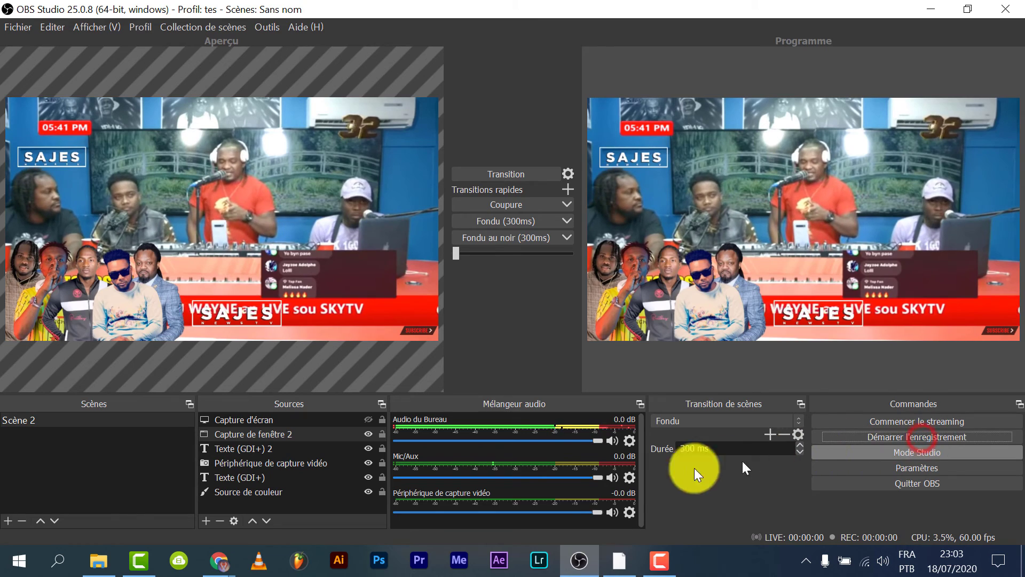
mouse_move(216, 567)
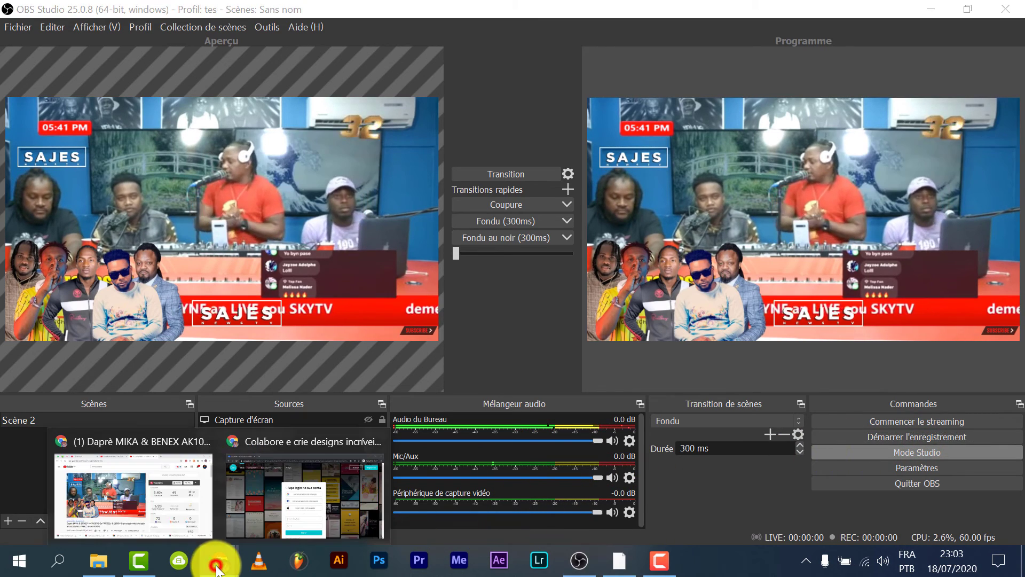
click(107, 490)
right_click(358, 199)
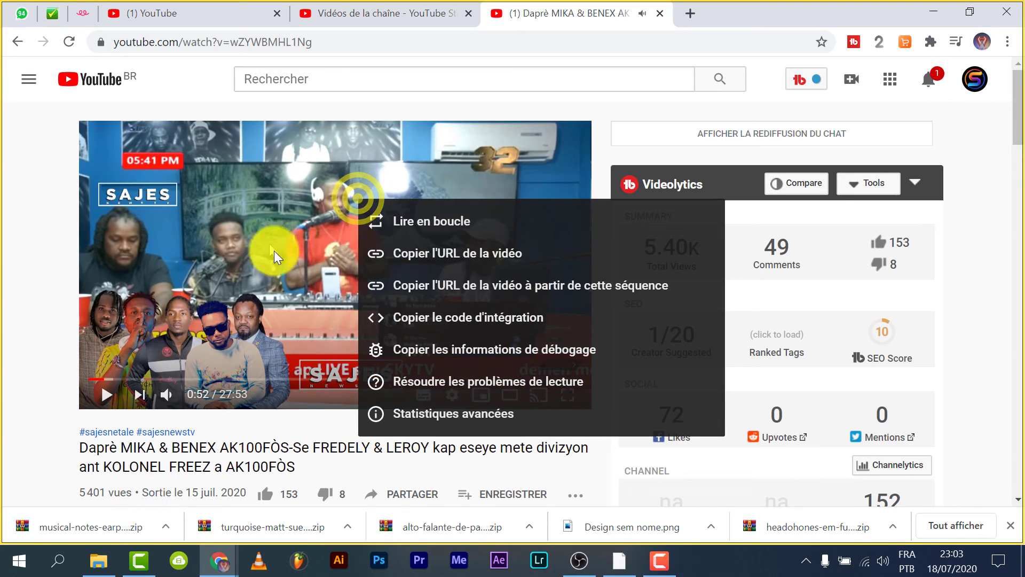
click(581, 566)
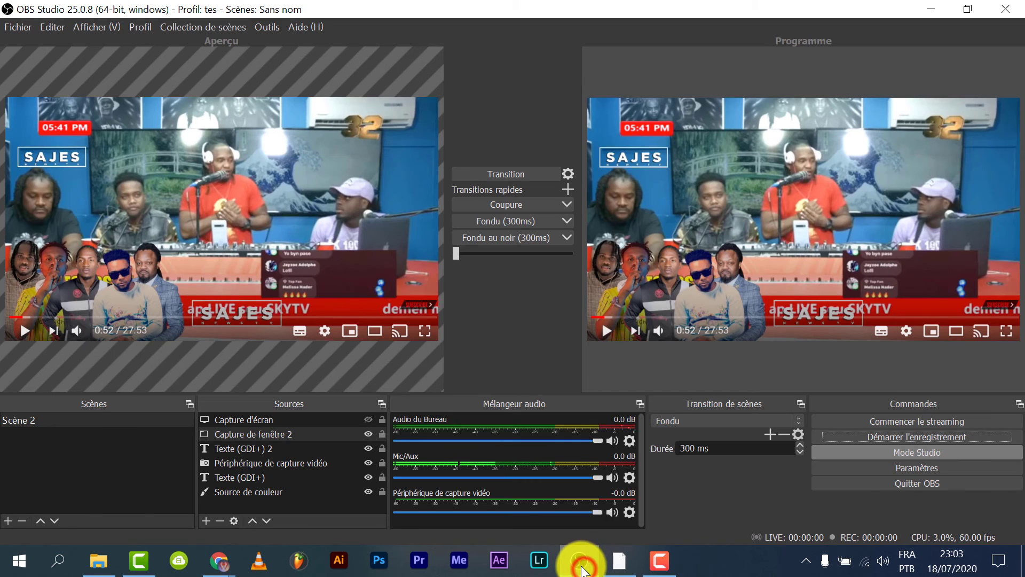
click(110, 571)
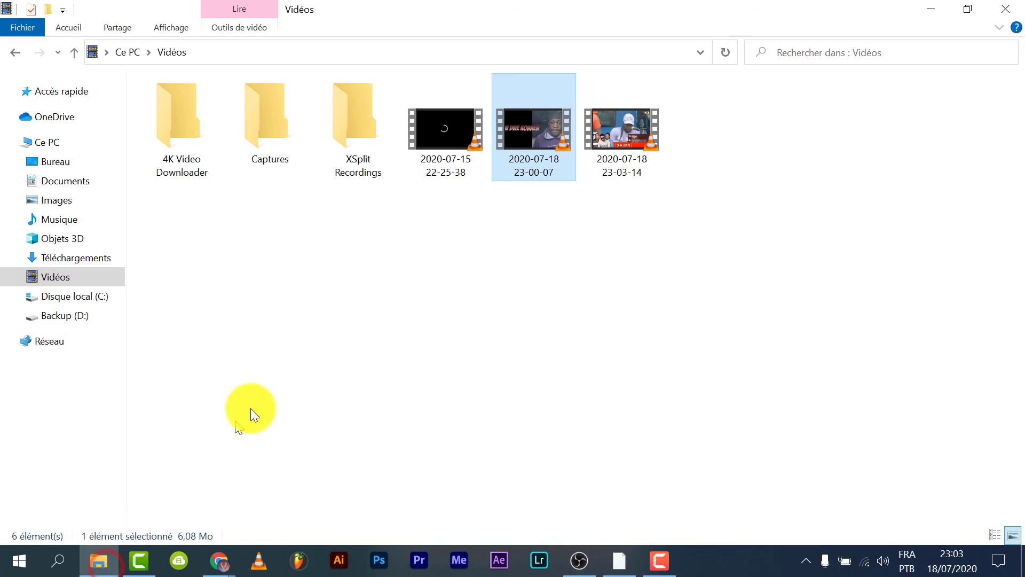
double_click(637, 129)
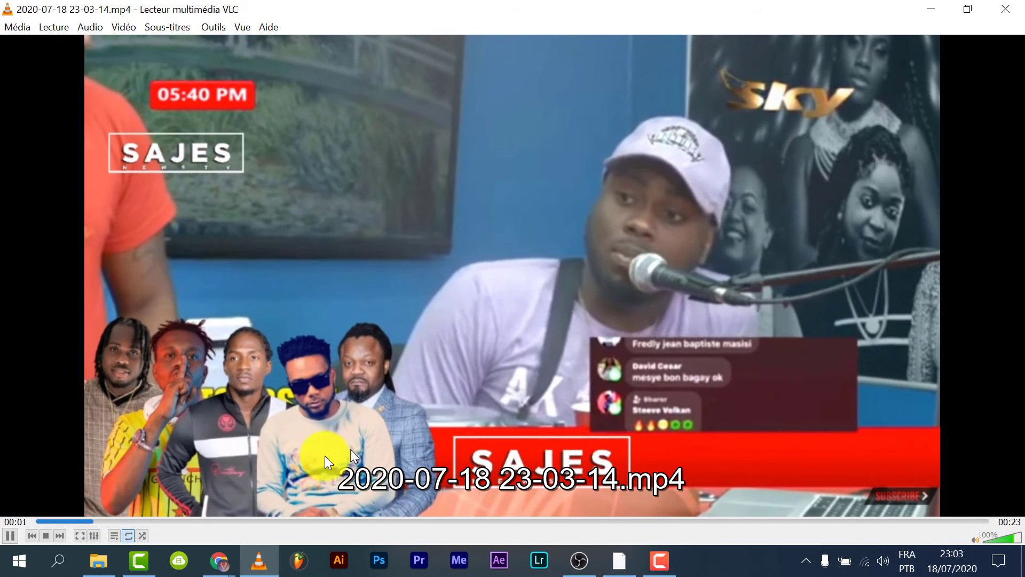
click(79, 536)
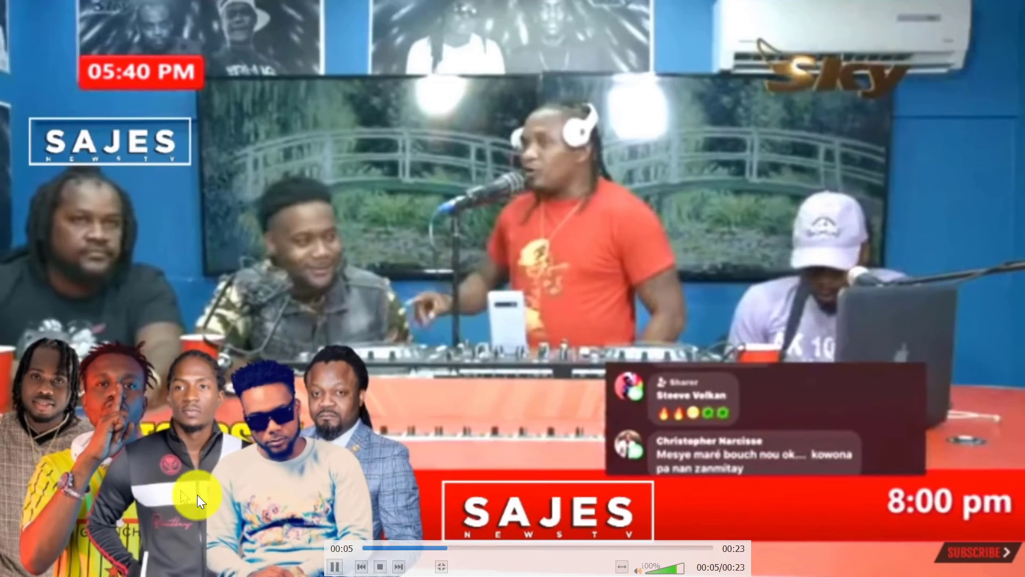
click(441, 565)
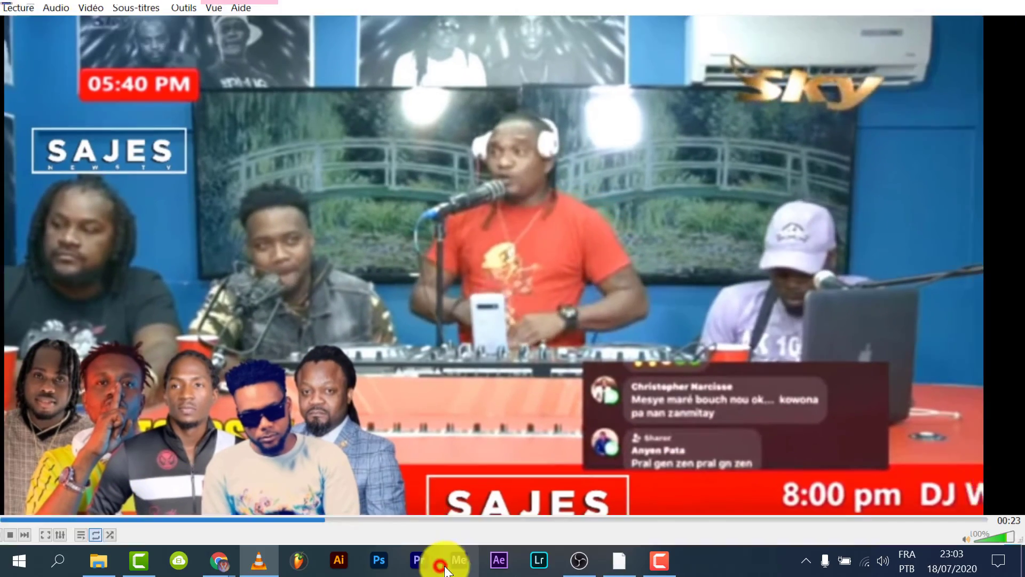
click(1006, 9)
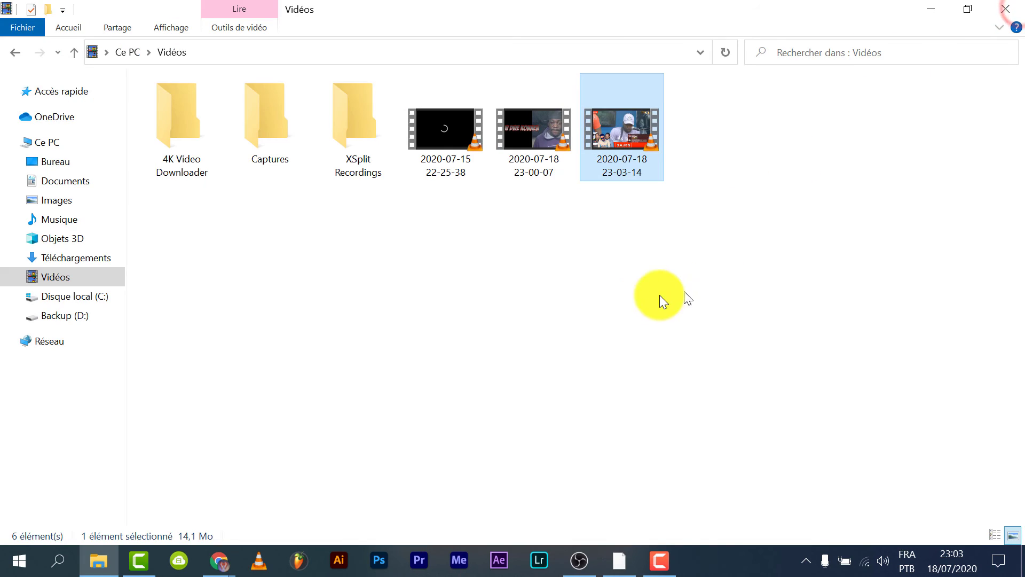